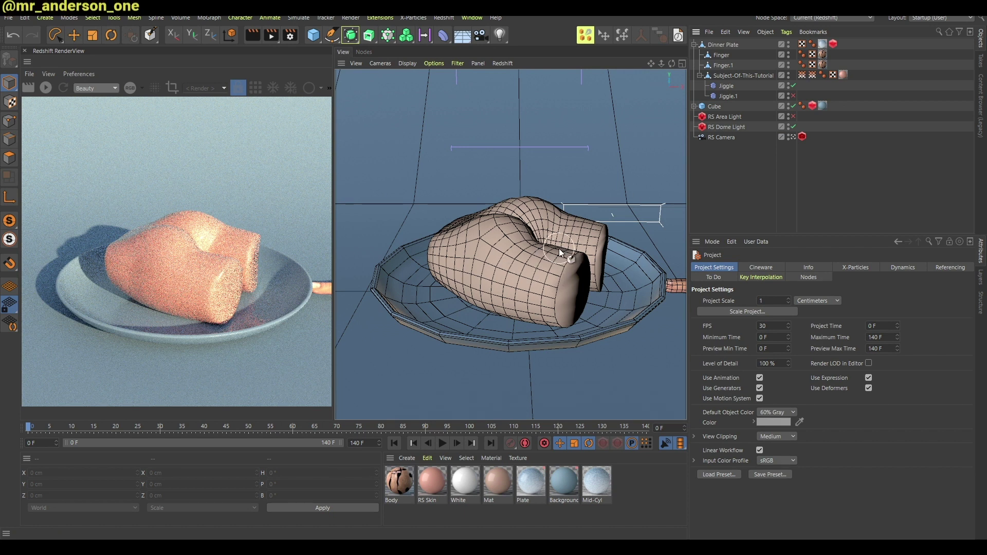
# Collapse the Dinner Plate group and examine the Bend deformer under the backdrop Cube
pyautogui.click(752, 117)
pyautogui.click(763, 121)
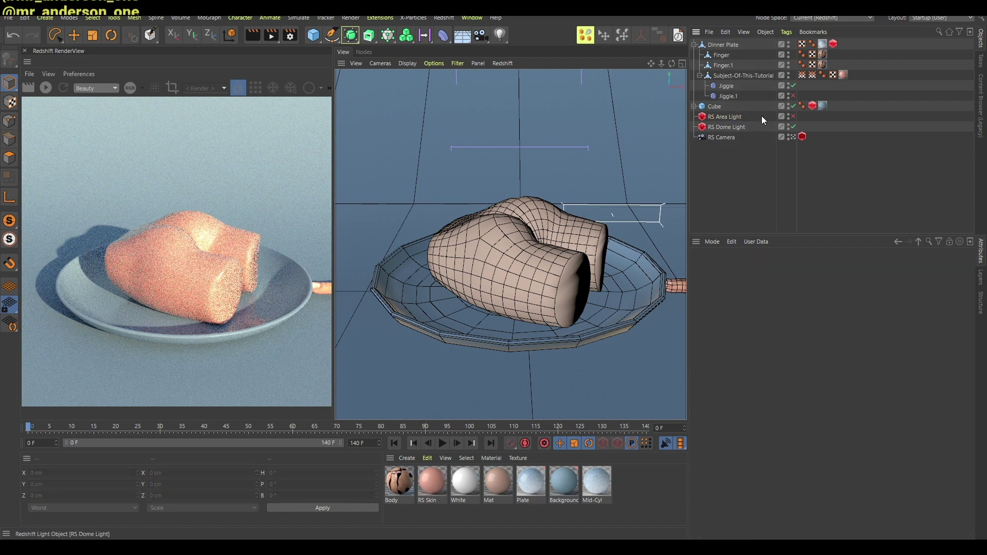
pyautogui.click(694, 45)
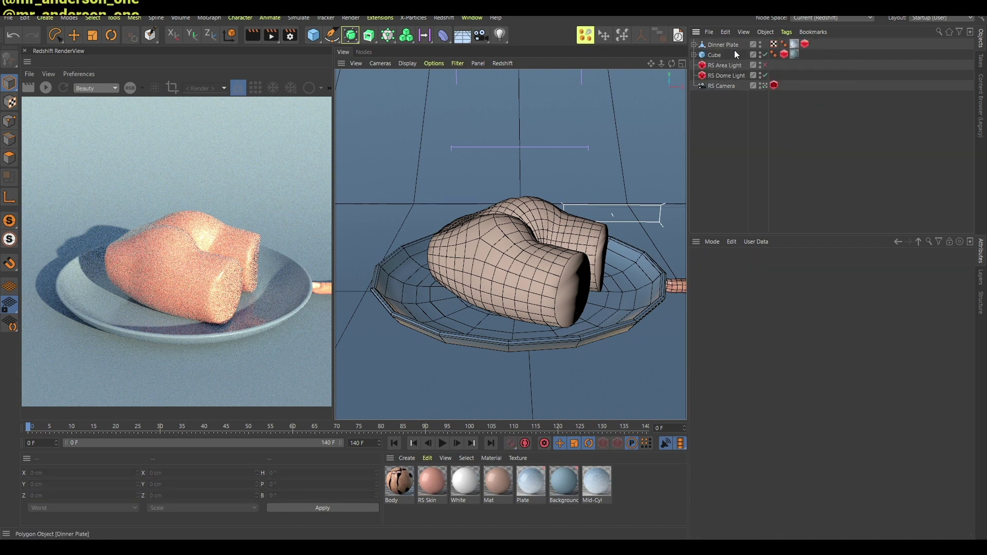
pyautogui.click(695, 55)
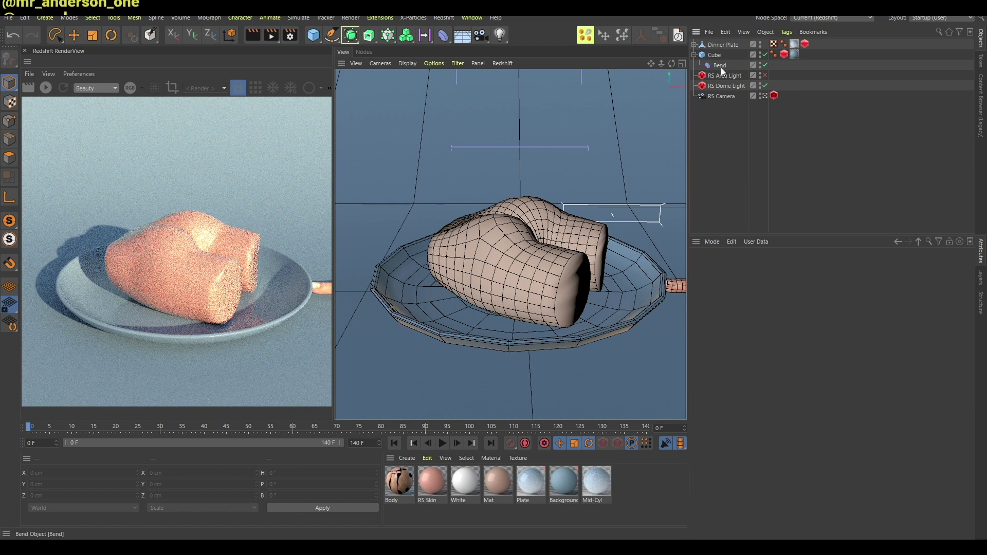
pyautogui.click(721, 66)
# Switch the viewport to the Default Camera and examine the whole curved backdrop around the plate
pyautogui.press('v')
pyautogui.moveTo(552, 268)
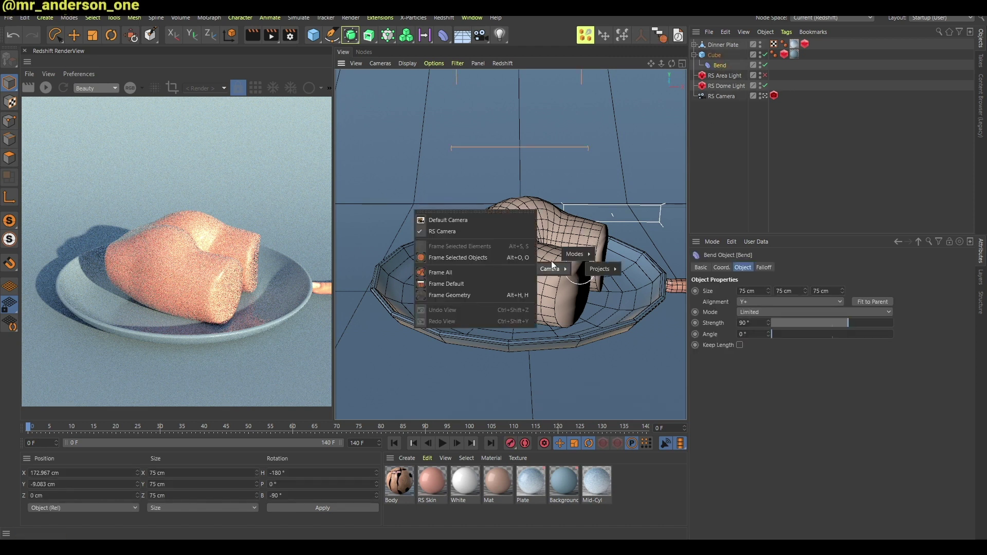
pyautogui.click(511, 221)
pyautogui.keyDown('alt'); pyautogui.moveTo(611, 188); pyautogui.dragTo(544, 224, button='right'); pyautogui.keyUp('alt')
pyautogui.keyDown('alt'); pyautogui.moveTo(544, 224); pyautogui.dragTo(487, 247); pyautogui.keyUp('alt')
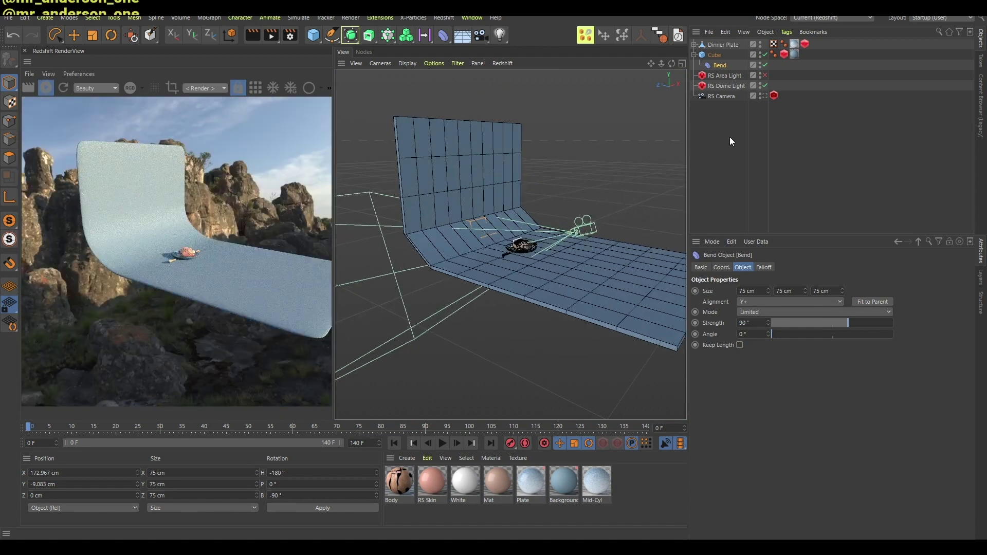
# Play the animation through the Default Camera and examine how the plate and the body mesh move
pyautogui.click(729, 136)
pyautogui.scroll(5, 576, 232)
pyautogui.press('F8')
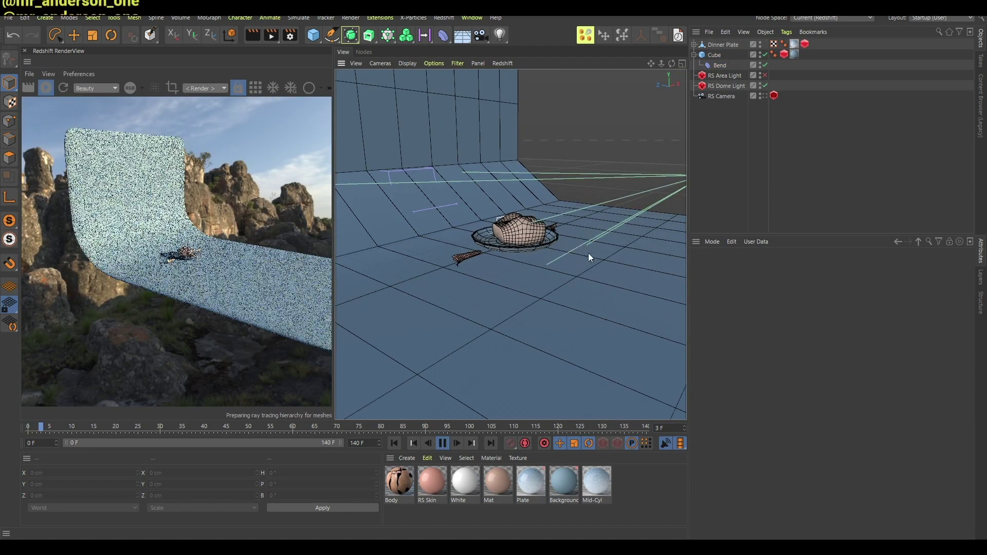
pyautogui.press('F8')
pyautogui.scroll(3, 520, 238)
pyautogui.keyDown('alt'); pyautogui.moveTo(546, 243); pyautogui.dragTo(606, 220); pyautogui.keyUp('alt')
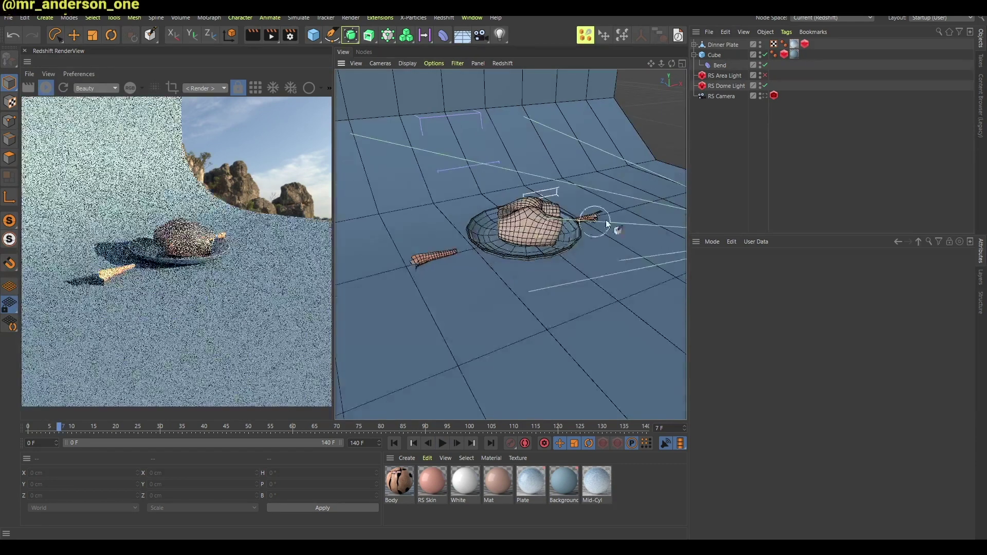
pyautogui.press('F8')
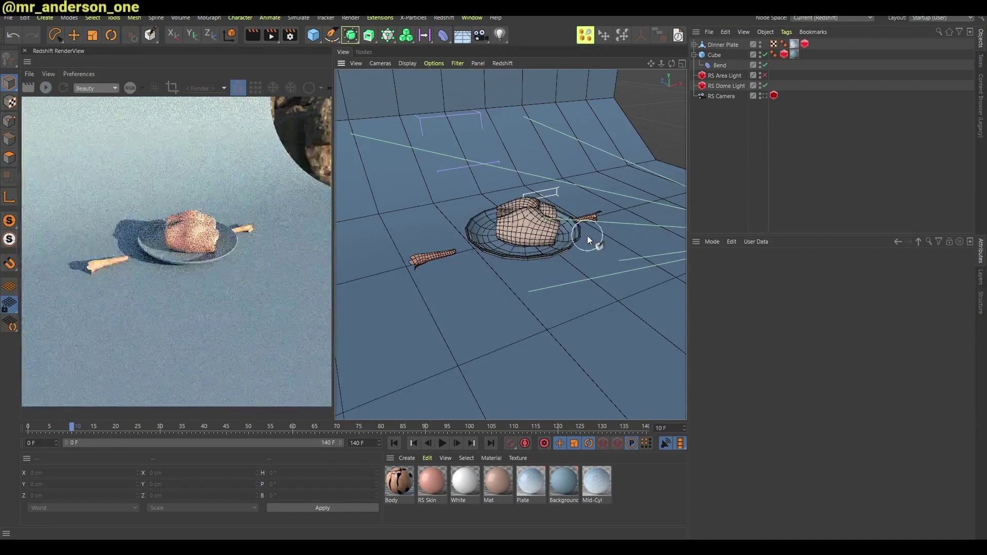
pyautogui.press('F8')
pyautogui.scroll(3, 585, 219)
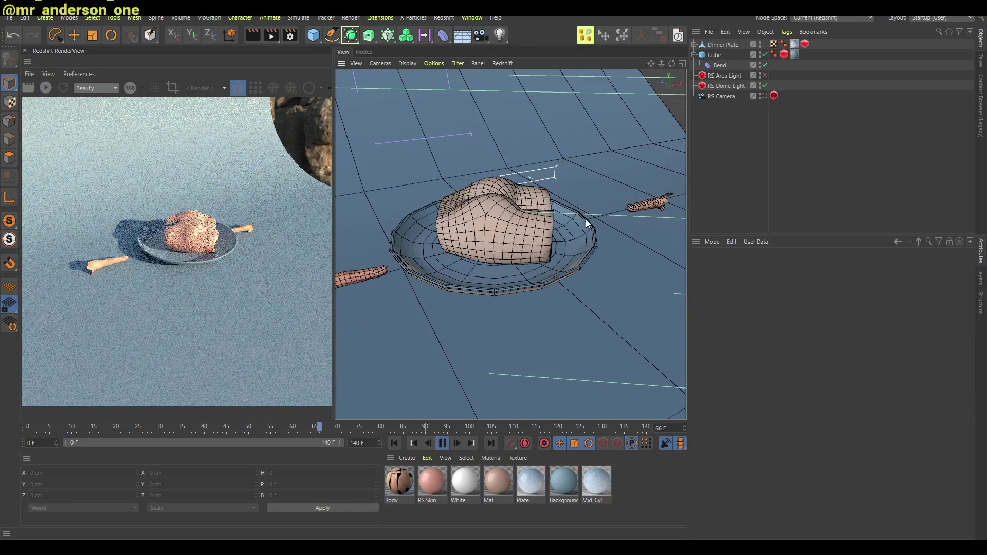
pyautogui.press('F8')
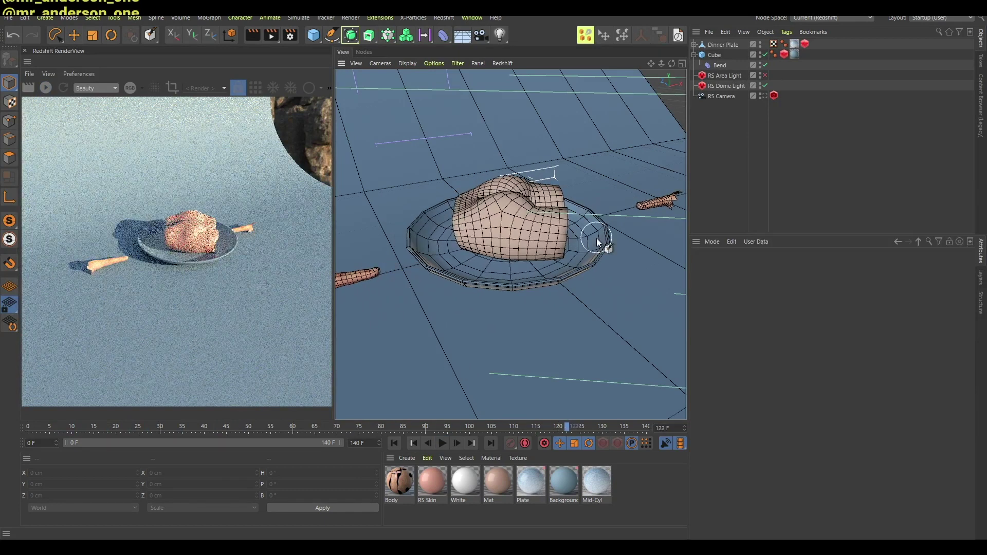
# Replay the animation from the first frame, and return the viewport to the RS Camera
pyautogui.hotkey('shift', 'f')
pyautogui.press('F8')
pyautogui.press('F8')
pyautogui.press('v')
pyautogui.moveTo(550, 263)
pyautogui.click(479, 228)
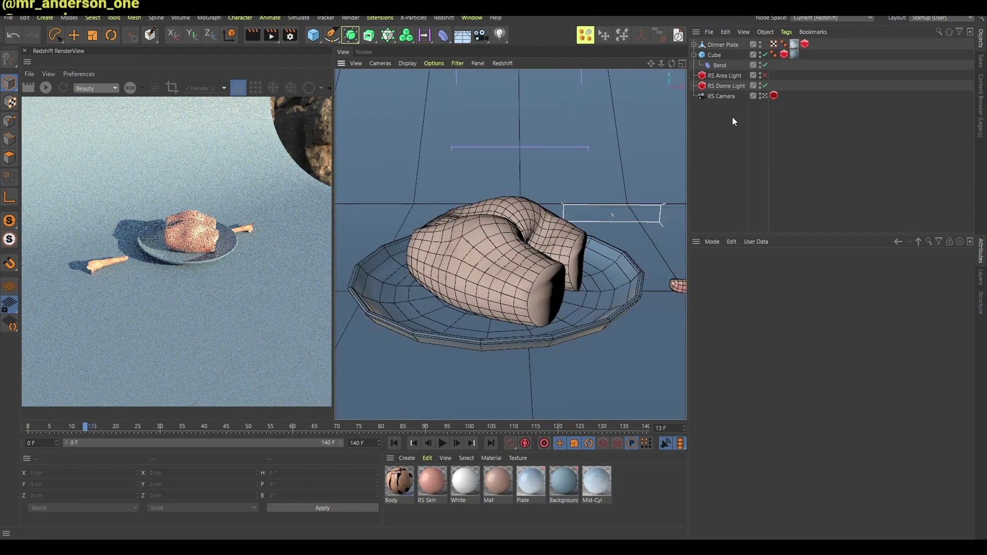
# Disable the Jiggle deformer under Subject-Of-This-Tutorial, enable Jiggle.1 instead, and play the animation from the start
pyautogui.click(694, 45)
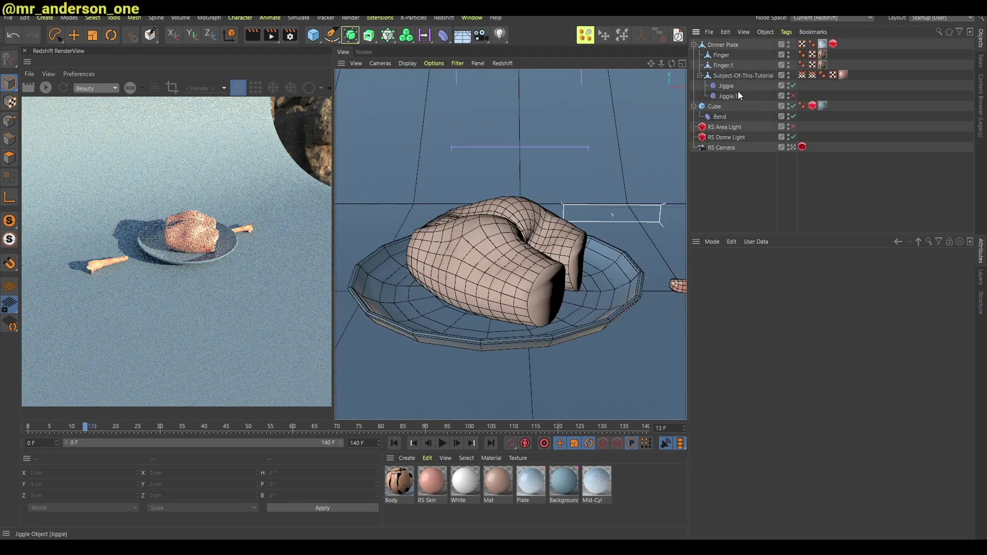
pyautogui.hotkey('shift', 'f')
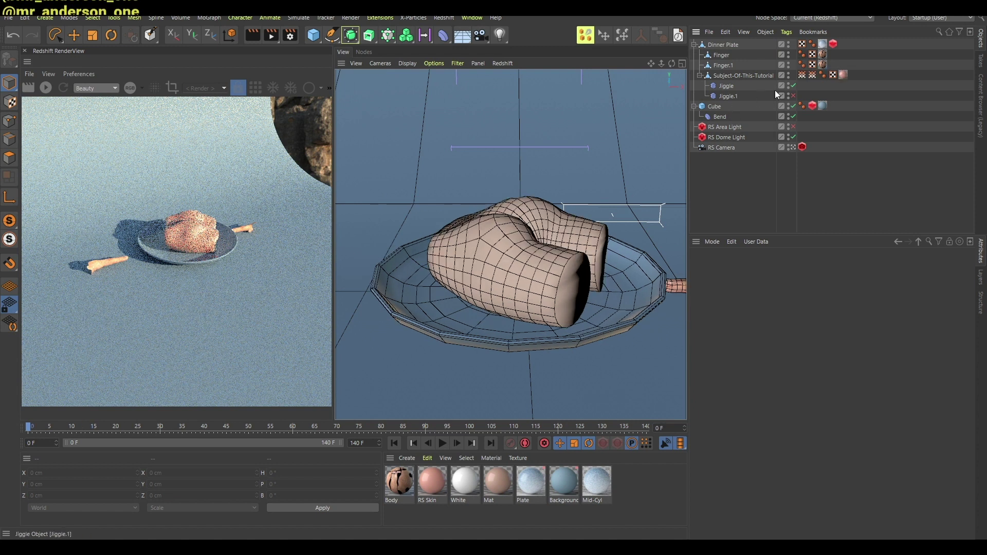
pyautogui.click(793, 86)
pyautogui.press('F8')
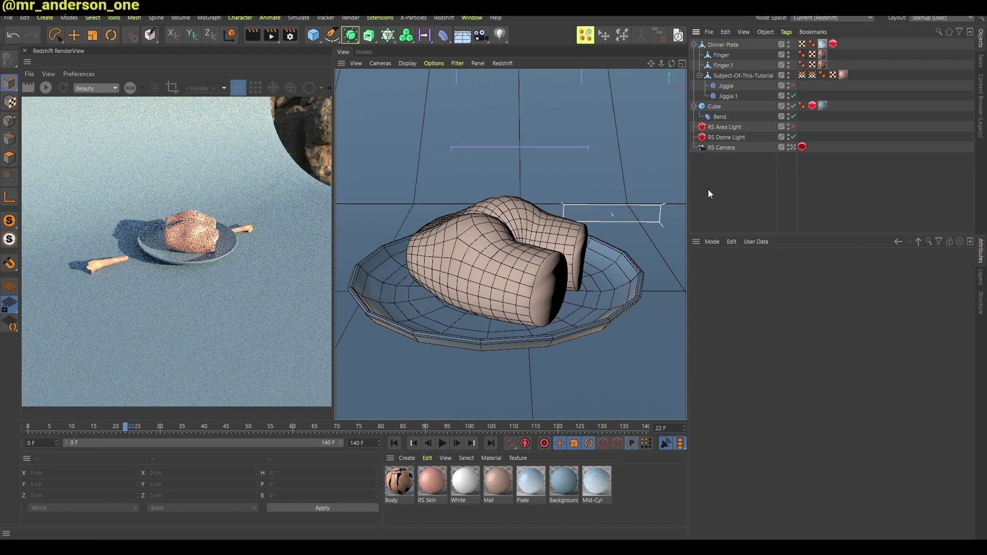
pyautogui.hotkey('shift', 'f')
pyautogui.press('F8')
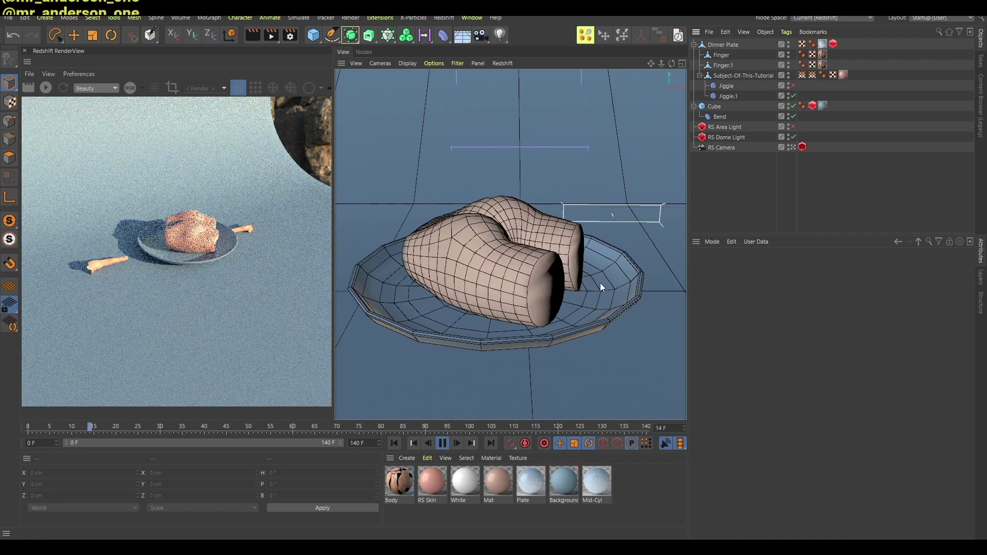
pyautogui.press('F8')
# Disable Jiggle.1, re-enable Jiggle, and replay the animation from the start to compare the movement
pyautogui.click(794, 96)
pyautogui.click(793, 86)
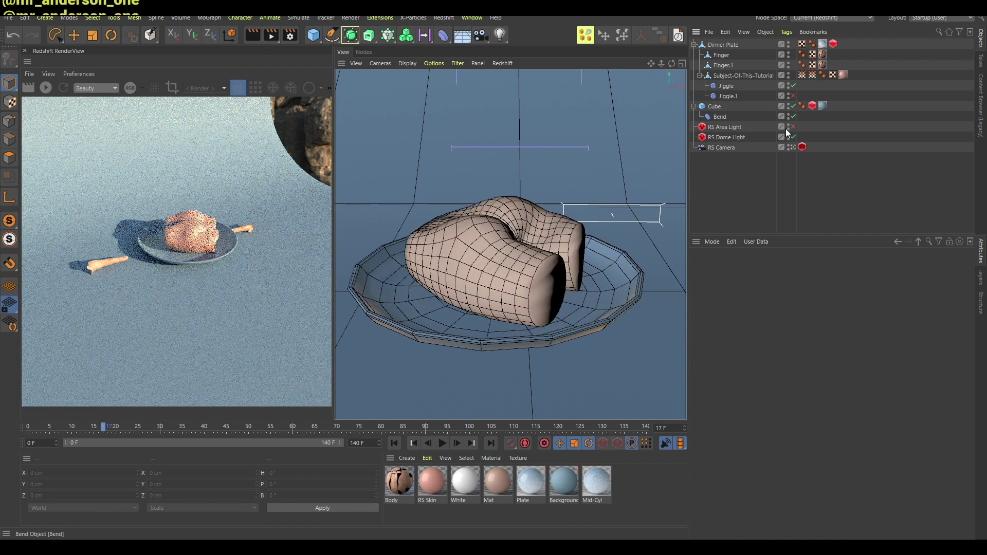
pyautogui.hotkey('shift', 'f')
pyautogui.press('F8')
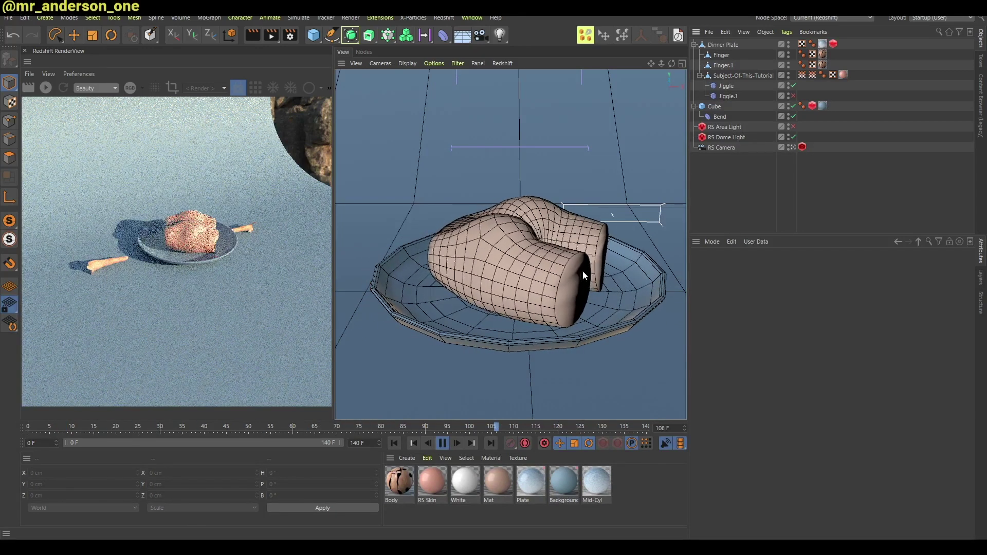
pyautogui.press('F8')
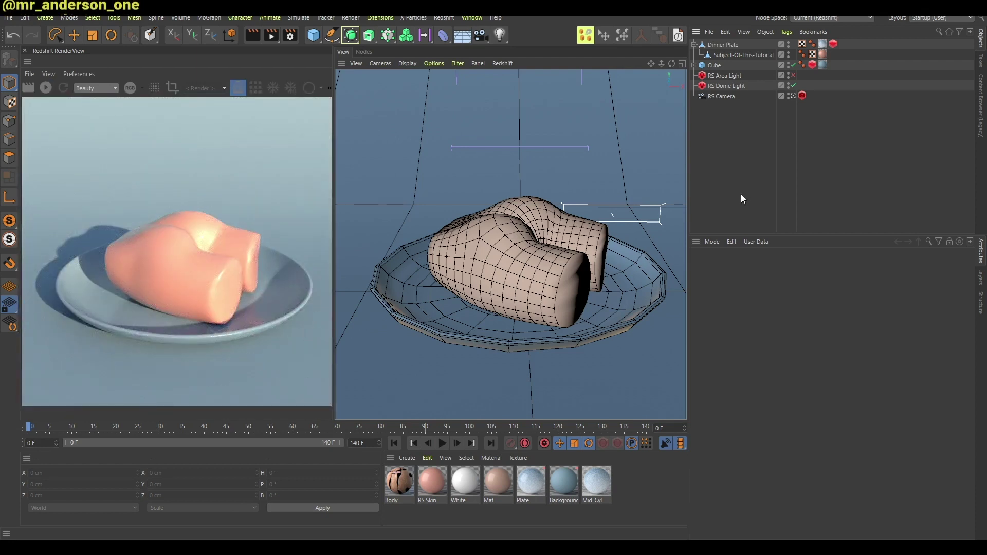
# In the front view, lasso-select the points of Subject-Of-This-Tutorial's upper portion above the plate
pyautogui.click(730, 54)
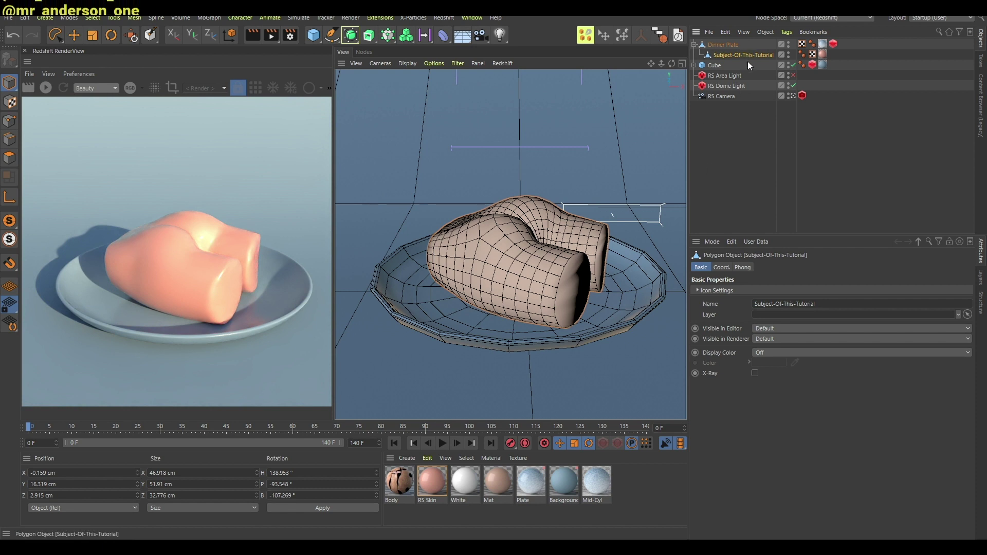
pyautogui.press('F4')
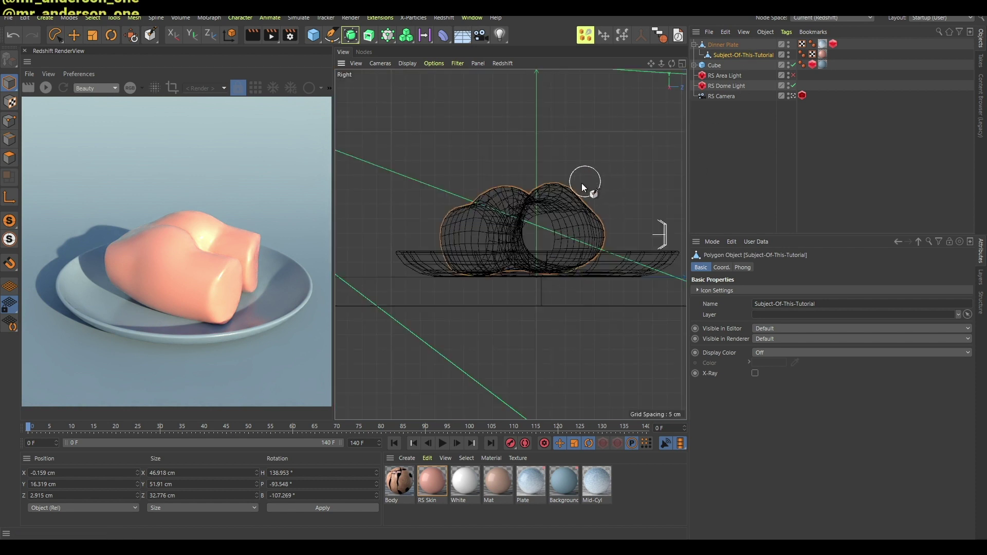
pyautogui.scroll(4, 583, 183)
pyautogui.scroll(-5, 524, 267)
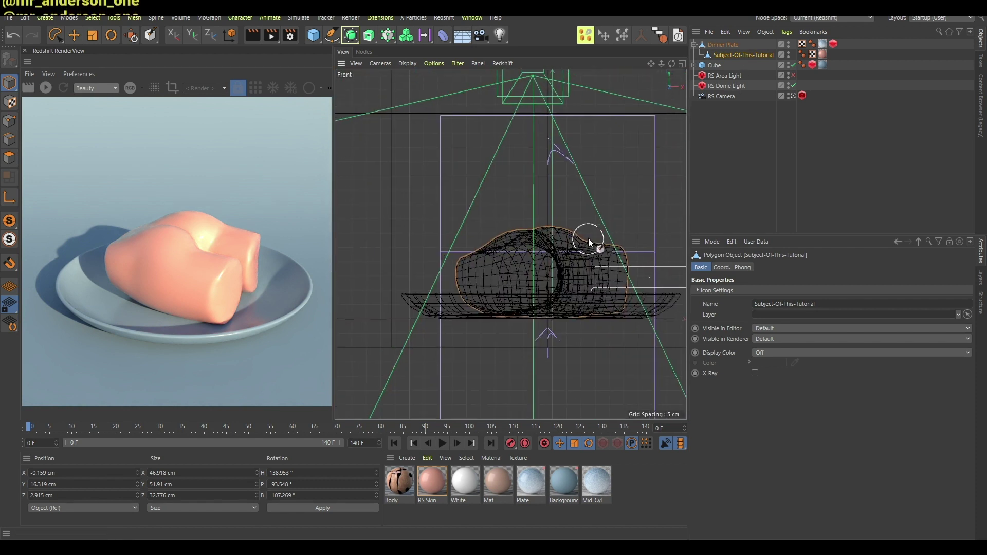
pyautogui.press('v')
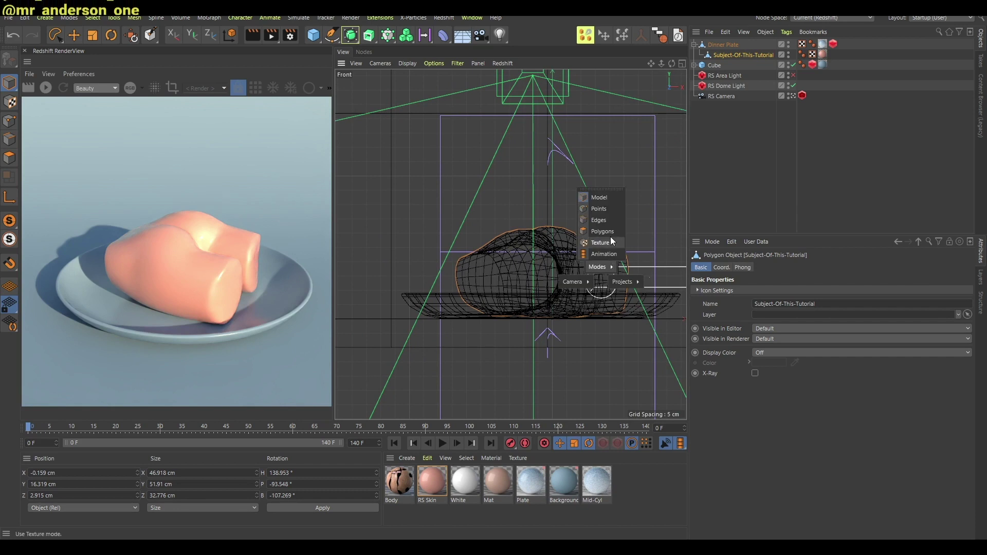
pyautogui.click(599, 209)
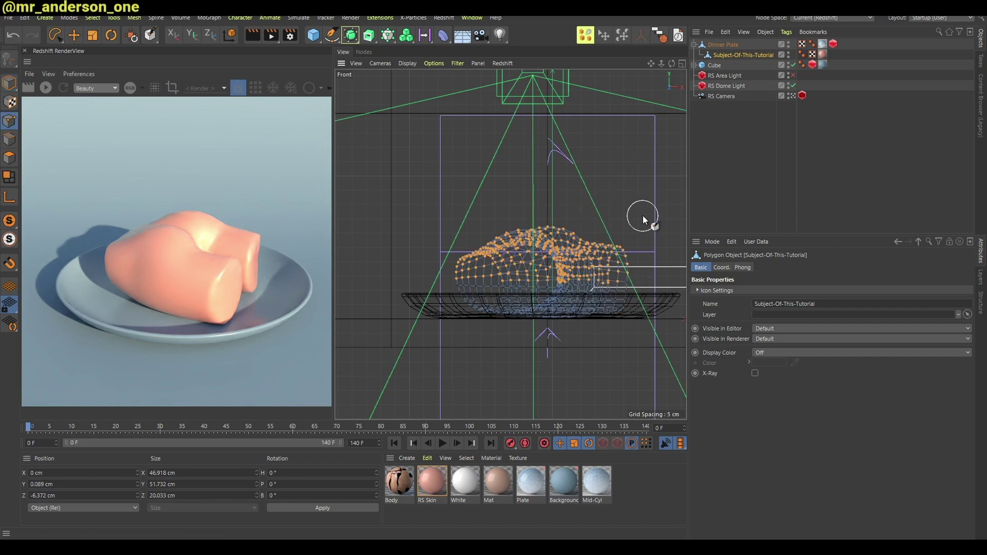
pyautogui.press('e')
pyautogui.click(631, 231)
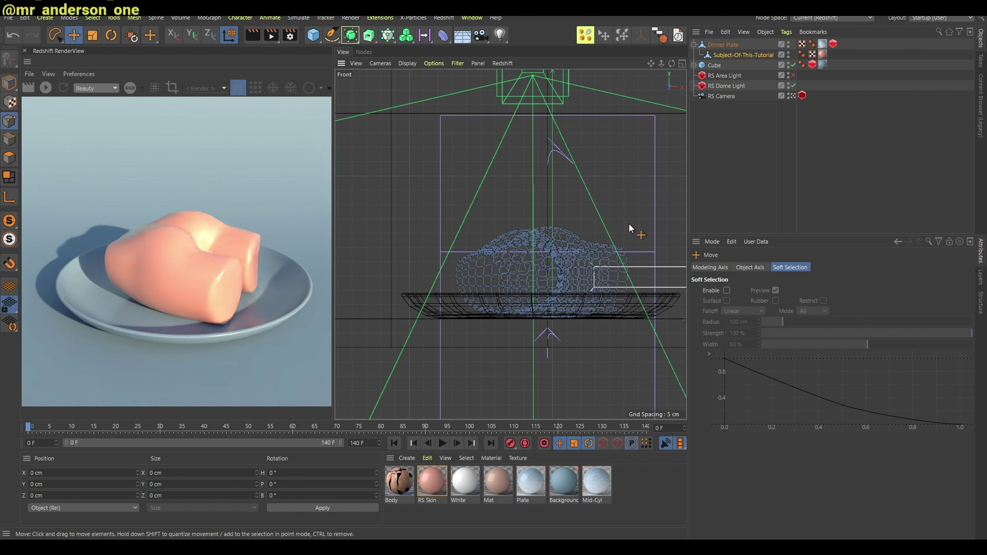
pyautogui.press('8')
pyautogui.moveTo(612, 185)
pyautogui.mouseDown()
pyautogui.moveTo(434, 265)
pyautogui.moveTo(460, 282)
pyautogui.moveTo(651, 285)
pyautogui.mouseUp()
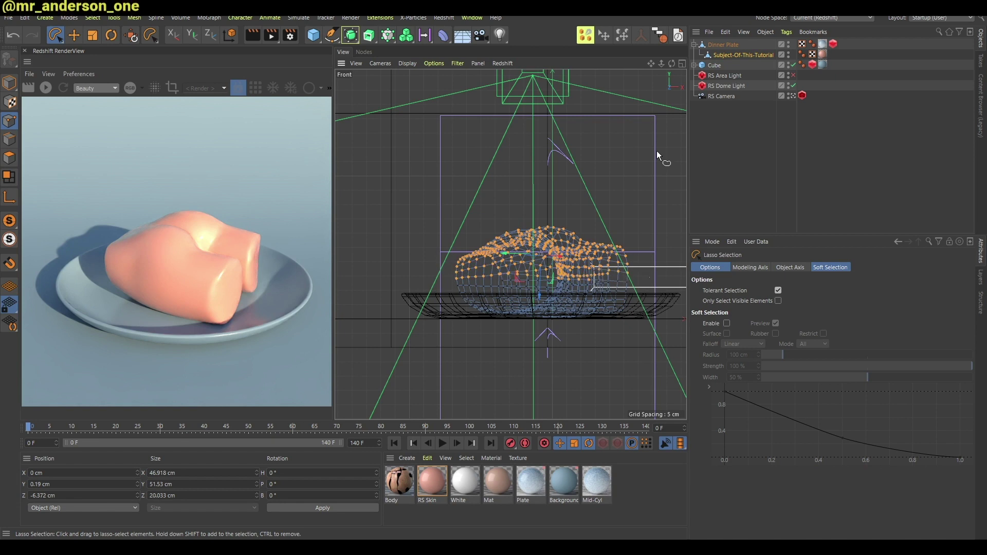
# Create a vertex map from the selected points with Set Vertex Weight at 100 %, and display it in the perspective view
pyautogui.hotkey('shift', 'c')
pyautogui.write('set')
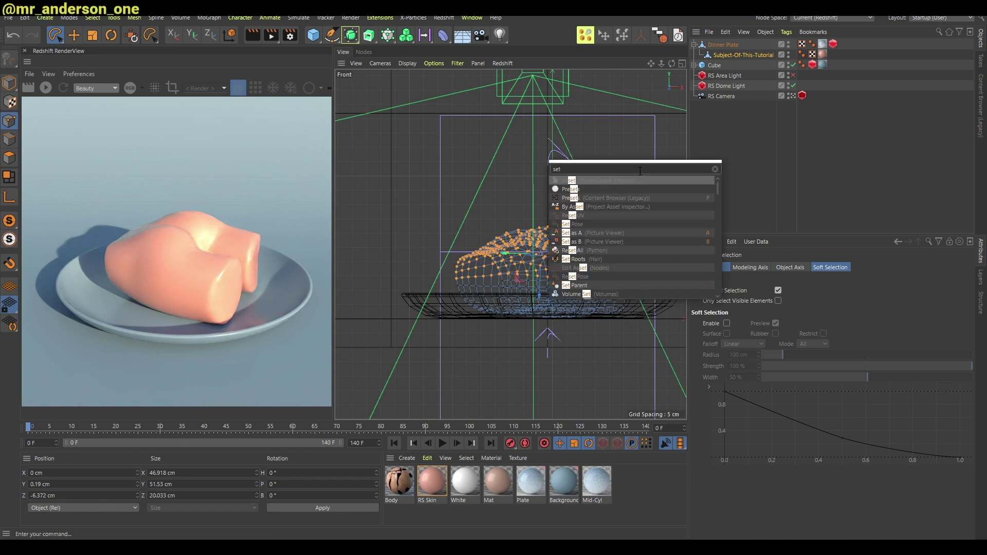
pyautogui.write(' ver')
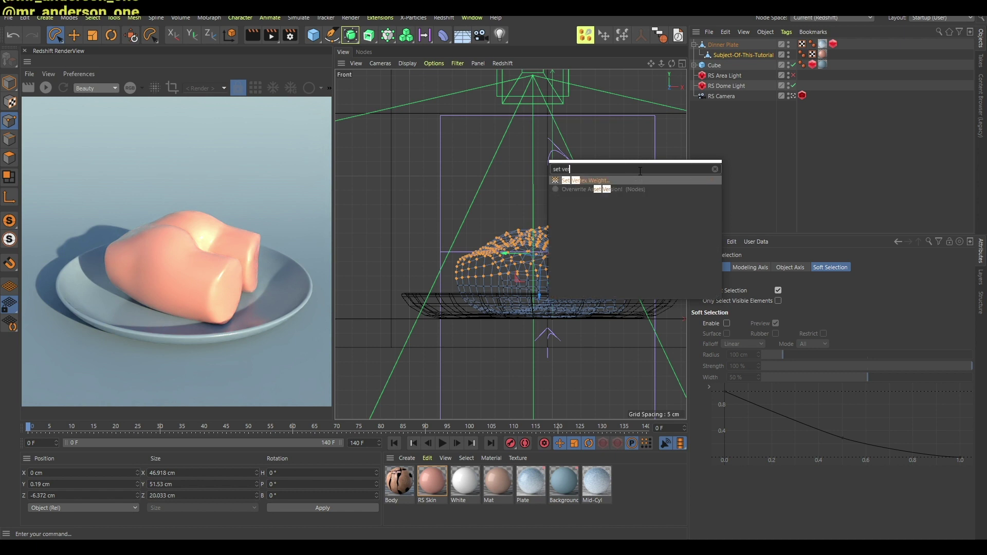
pyautogui.press('Return')
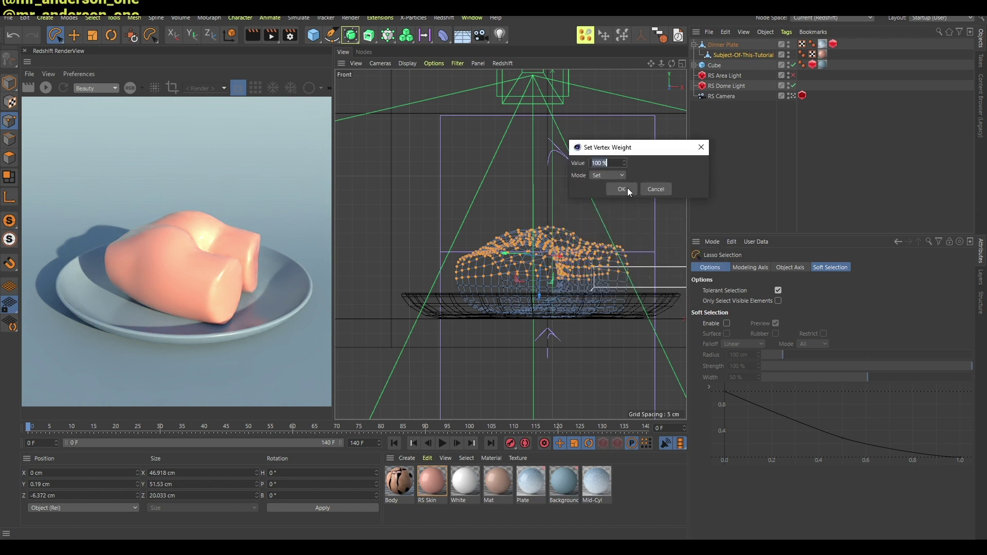
pyautogui.click(625, 188)
pyautogui.doubleClick(803, 53)
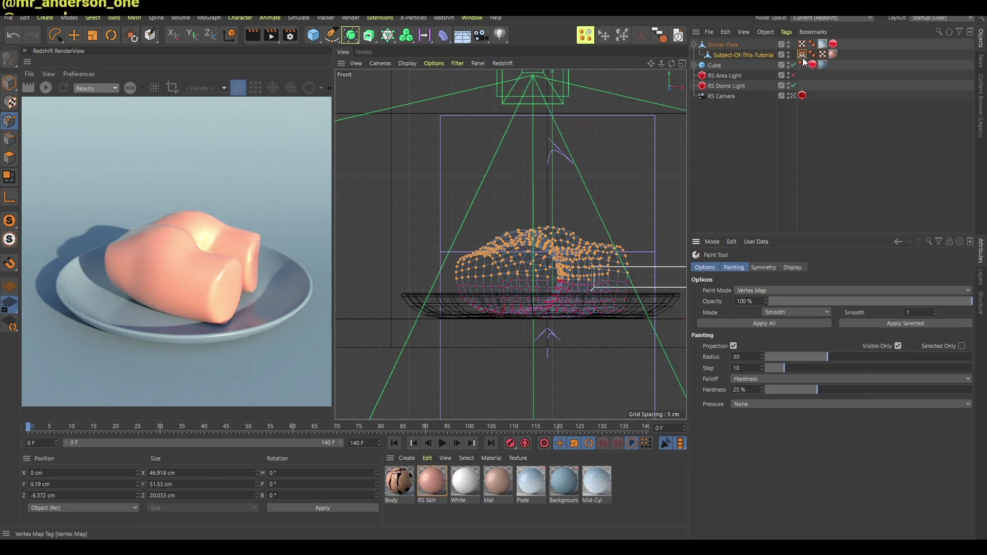
pyautogui.press('F1')
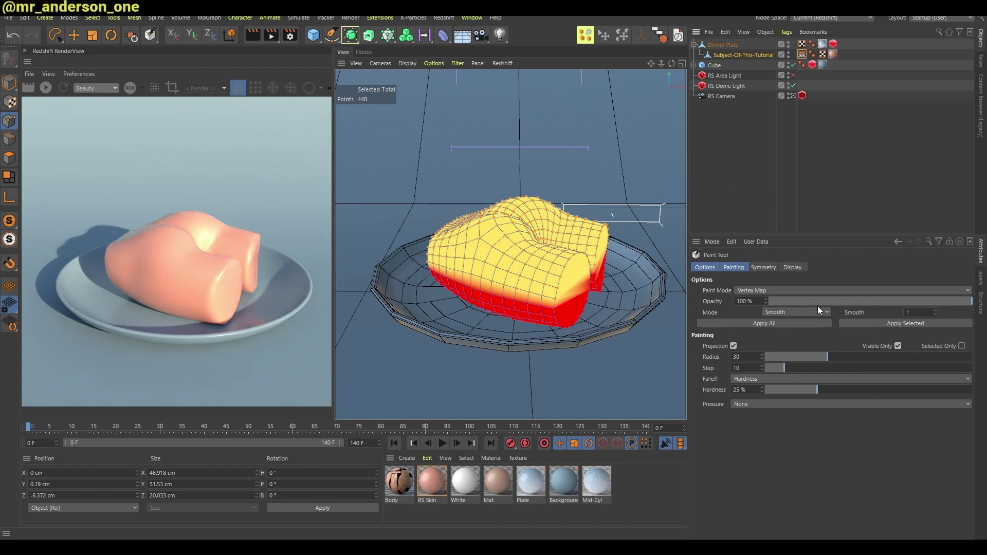
# Set the Paint Tool mode to Smooth and apply it repeatedly to the whole vertex map to soften its transition
pyautogui.click(780, 312)
pyautogui.click(779, 323)
pyautogui.click(779, 312)
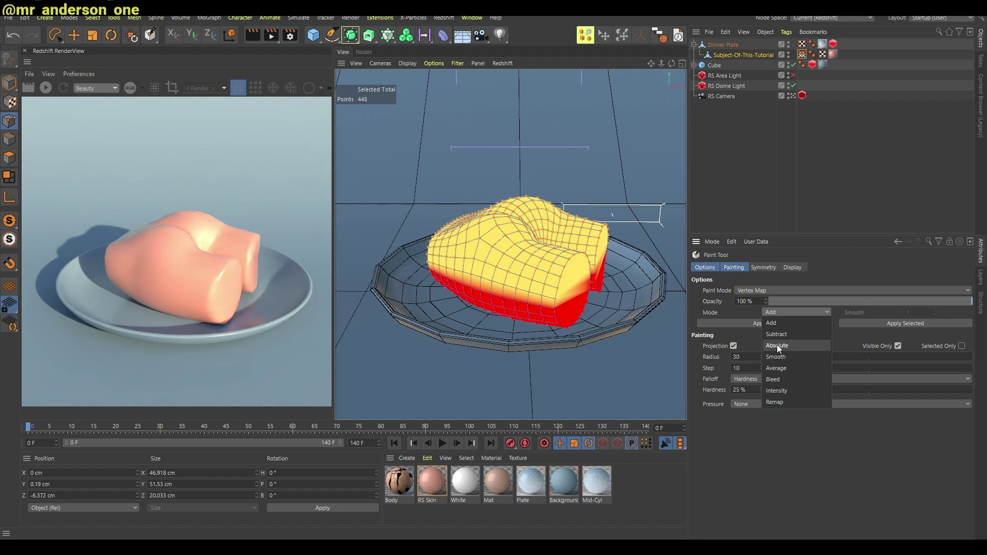
pyautogui.click(782, 357)
pyautogui.click(773, 324)
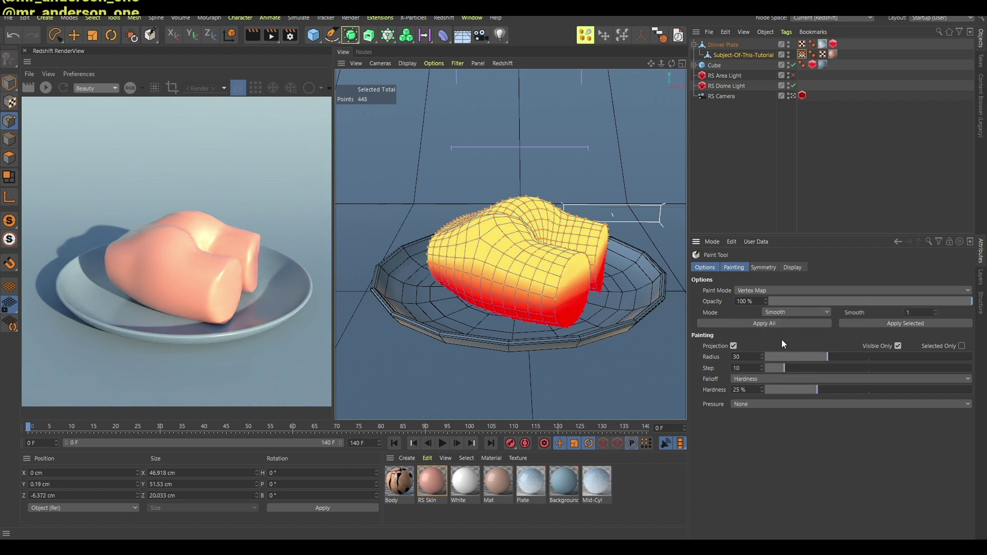
pyautogui.click(752, 324)
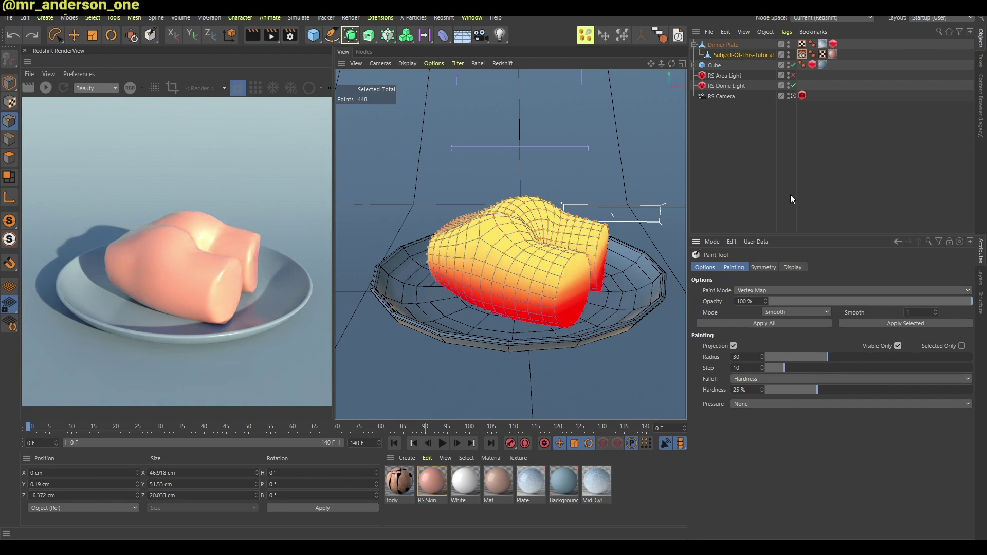
# Add a Jiggle deformer as a child of the Subject-Of-This-Tutorial mesh
pyautogui.click(739, 143)
pyautogui.click(735, 55)
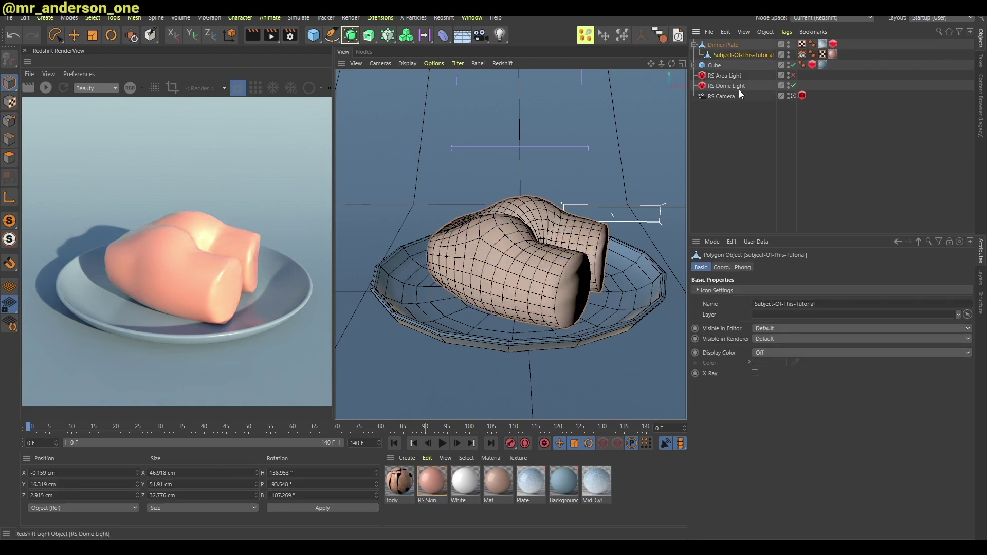
pyautogui.hotkey('shift', 'c')
pyautogui.write('jiggle')
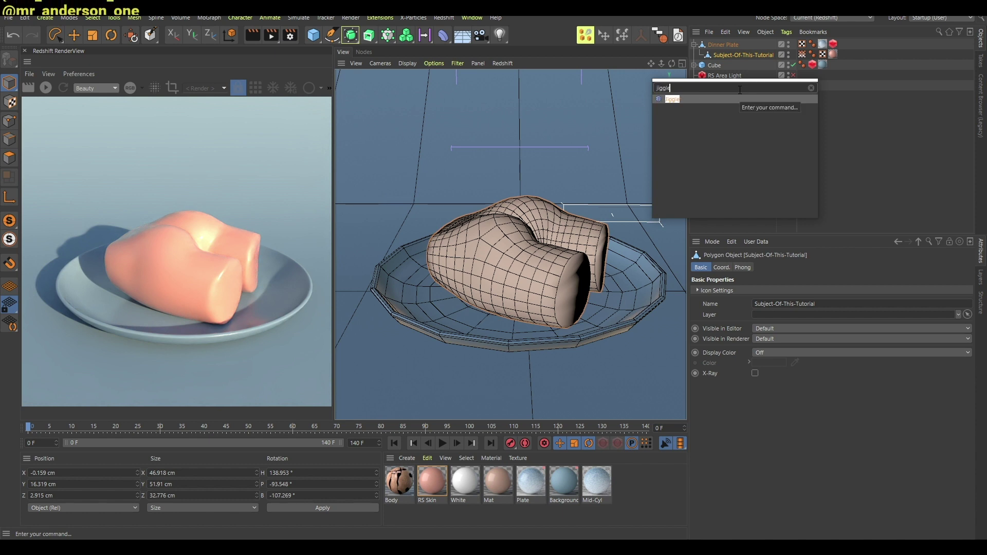
pyautogui.press('Return')
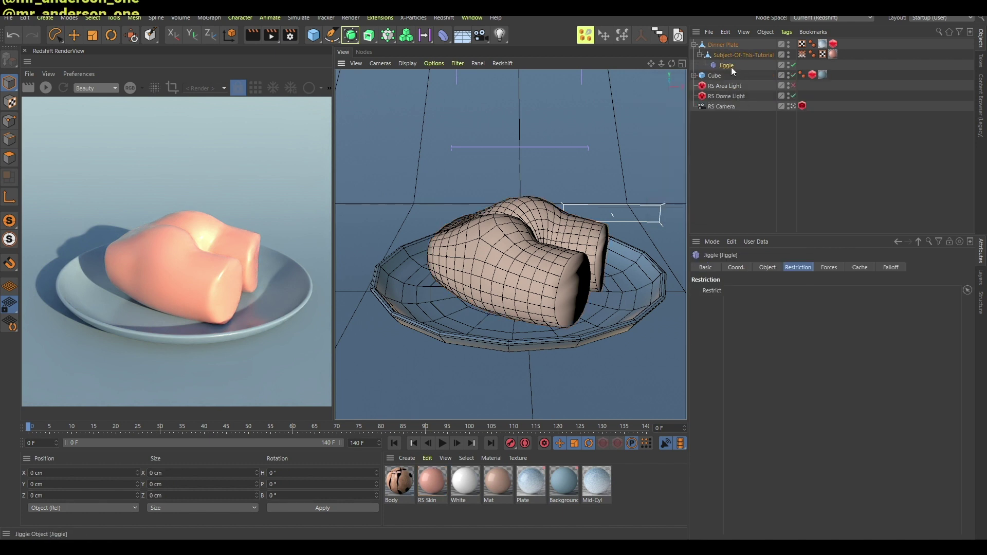
pyautogui.click(776, 265)
pyautogui.click(757, 165)
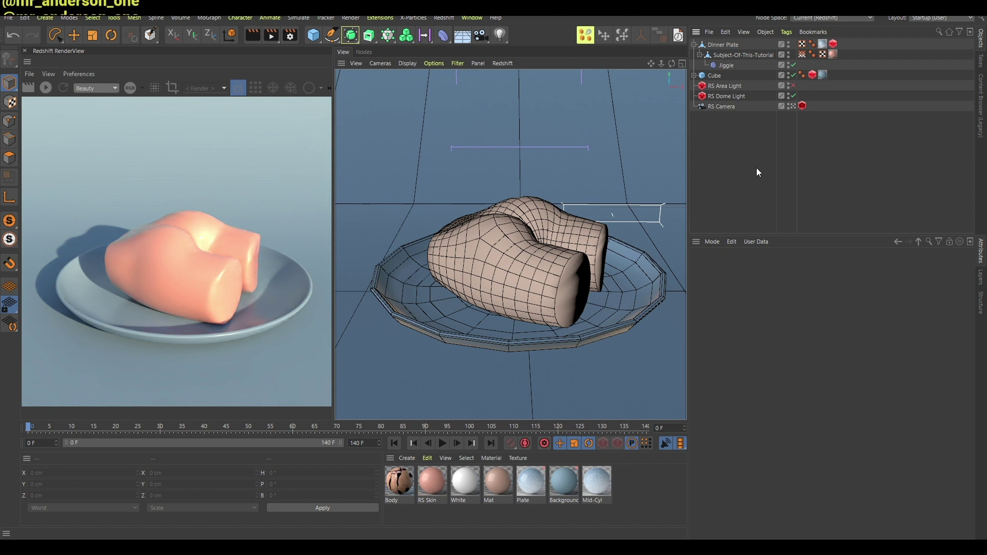
# Add a Vibrate tag to the Dinner Plate and enable position vibration with a 15 cm X amplitude
pyautogui.click(720, 45)
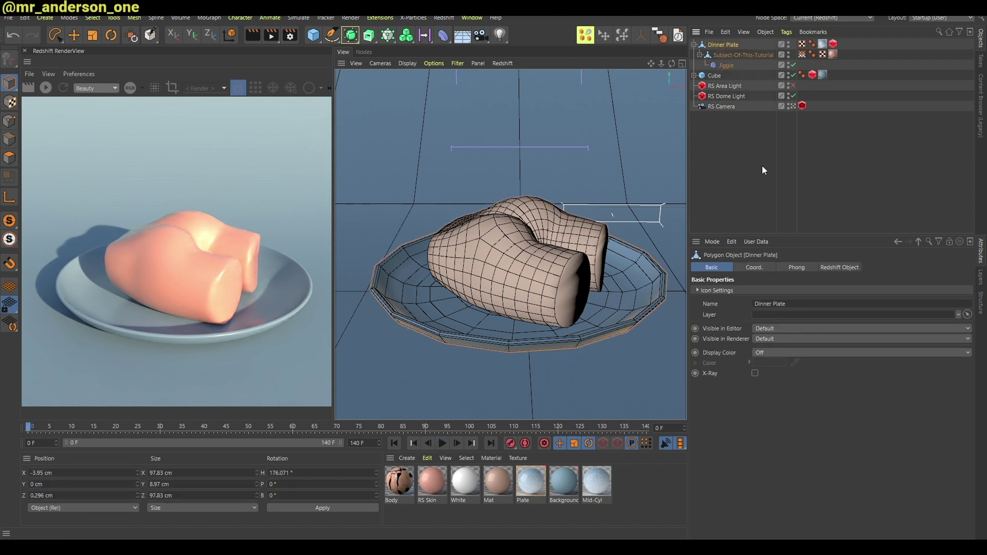
pyautogui.hotkey('shift', 'c')
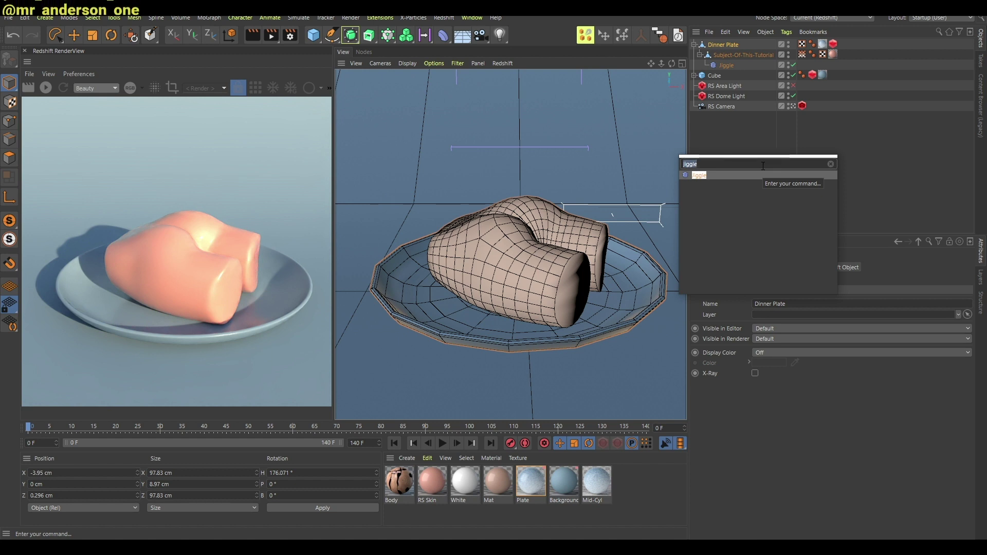
pyautogui.write('vibrate')
pyautogui.press('Return')
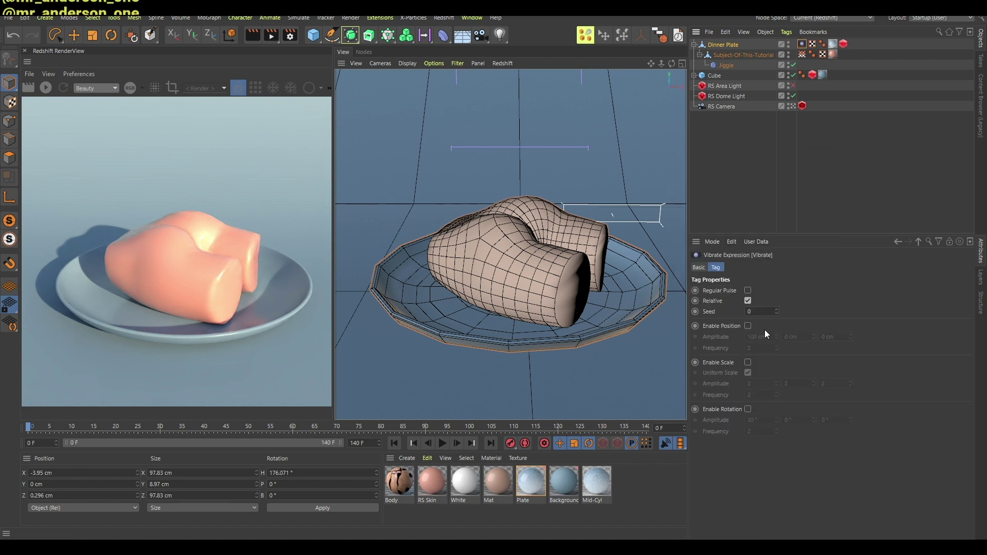
pyautogui.click(748, 326)
pyautogui.press('Tab')
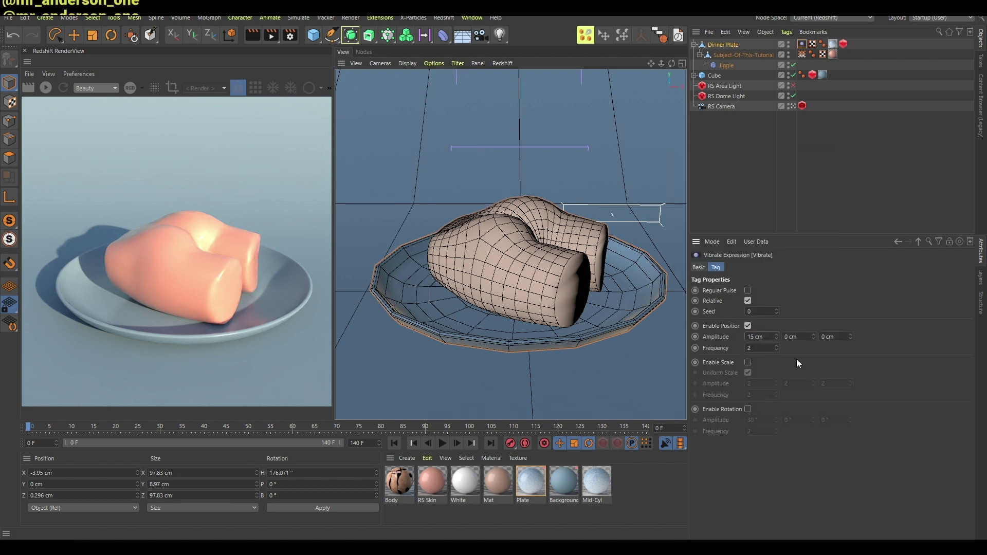
# Play the animation and set the Vibrate tag's position frequency to 1
pyautogui.press('F8')
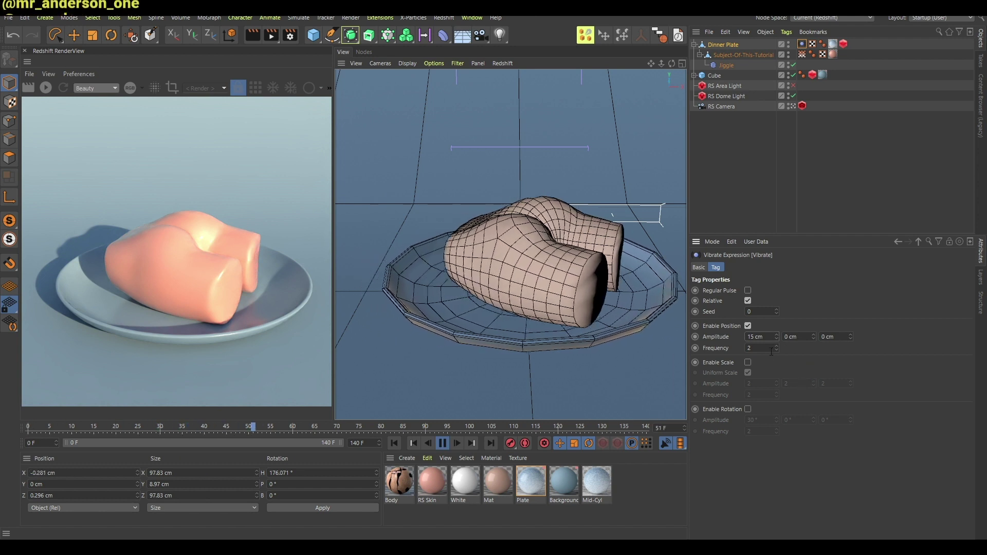
pyautogui.doubleClick(768, 350)
pyautogui.write('1')
pyautogui.press('Return')
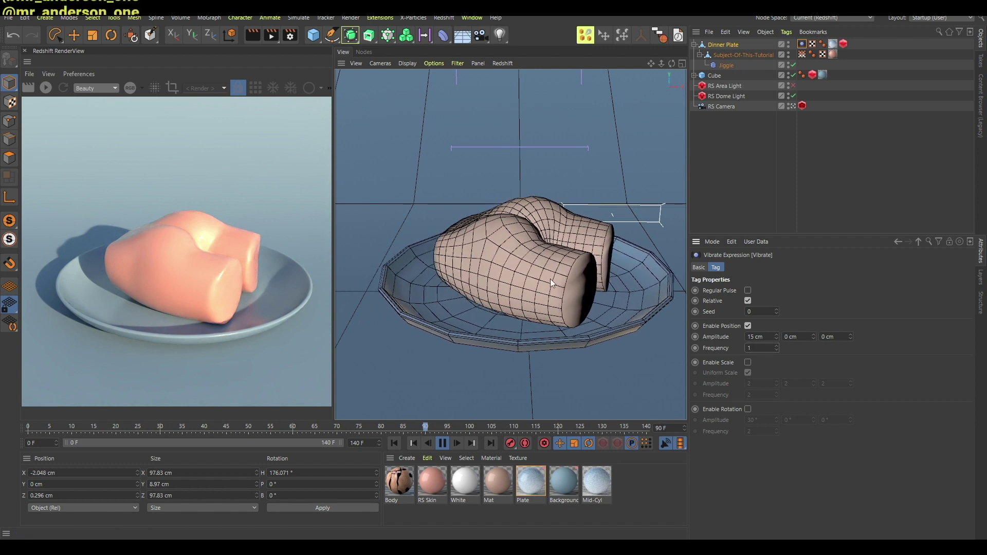
pyautogui.press('F8')
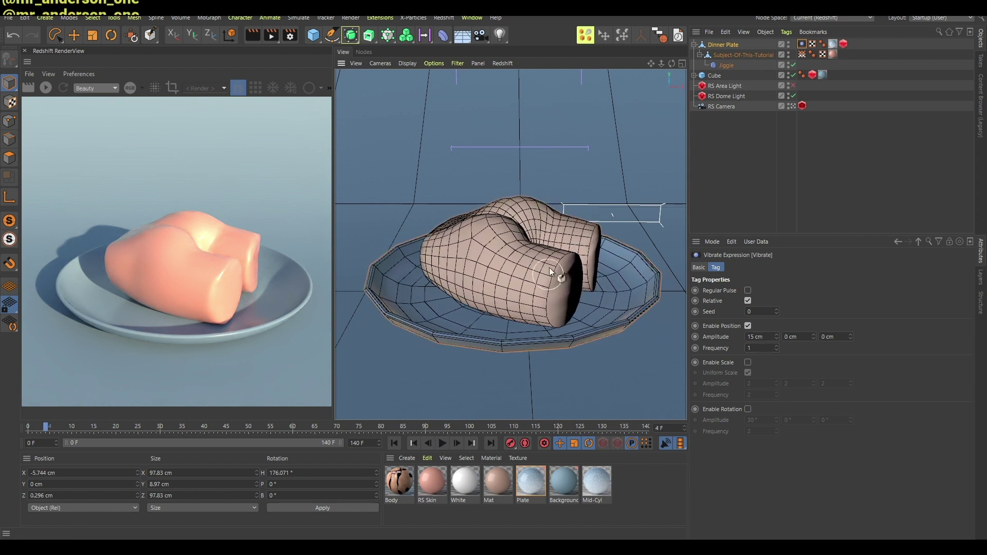
# Disable the Jiggle deformer and replay the animation from the start to examine the movement without it
pyautogui.hotkey('shift', 'f')
pyautogui.press('F8')
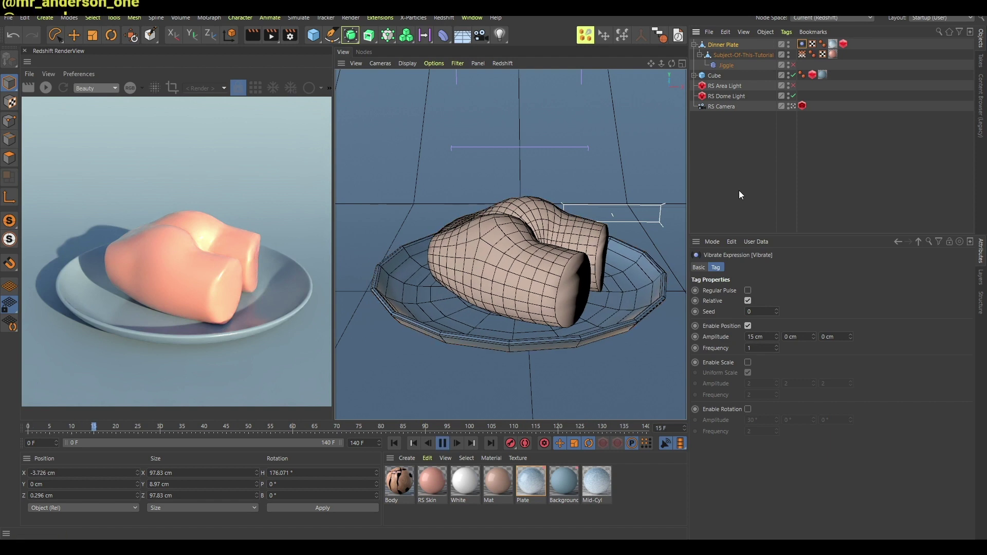
pyautogui.press('F8')
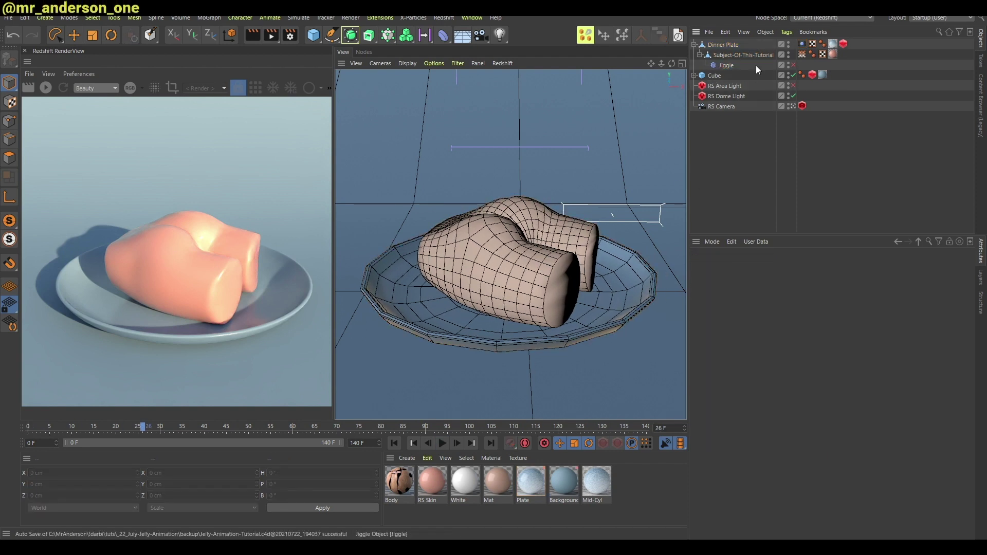
pyautogui.click(736, 54)
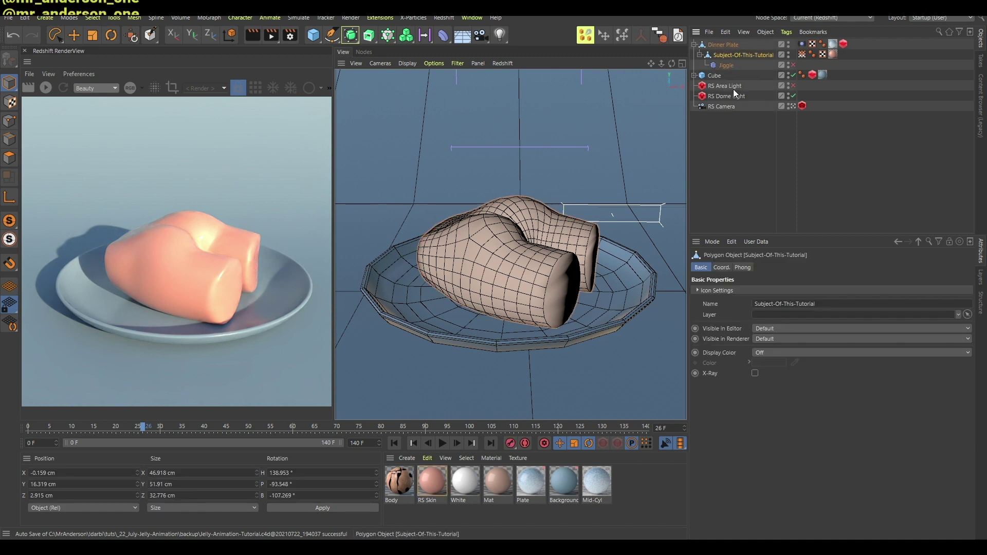
pyautogui.hotkey('shift', 'f')
pyautogui.press('F8')
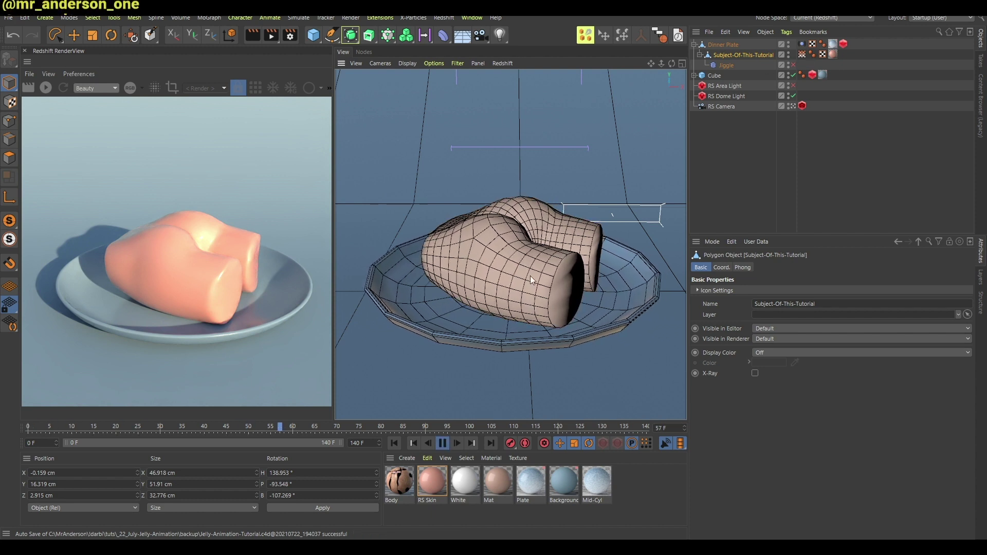
pyautogui.press('F8')
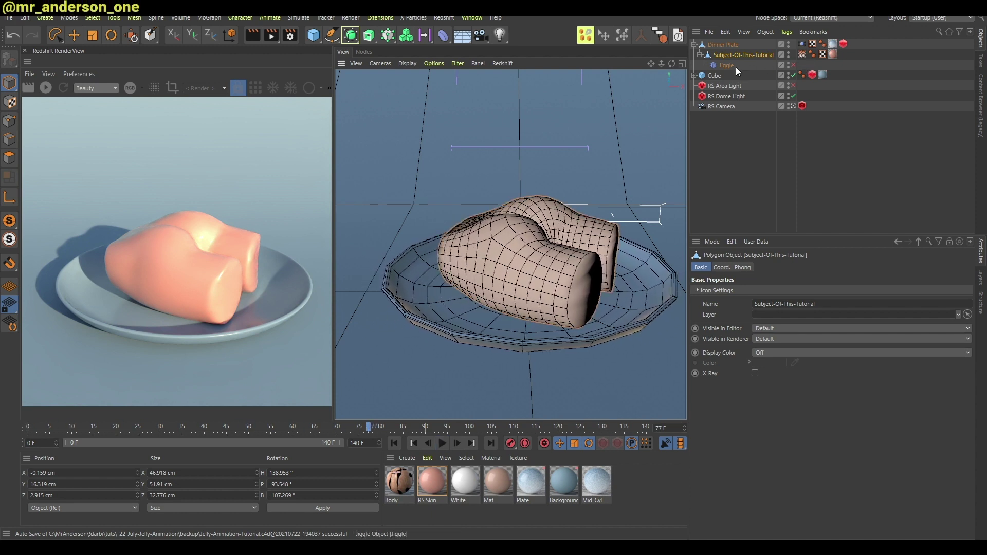
# Re-enable the Jiggle deformer, replay the animation from the start to compare, and return to the first frame
pyautogui.click(793, 65)
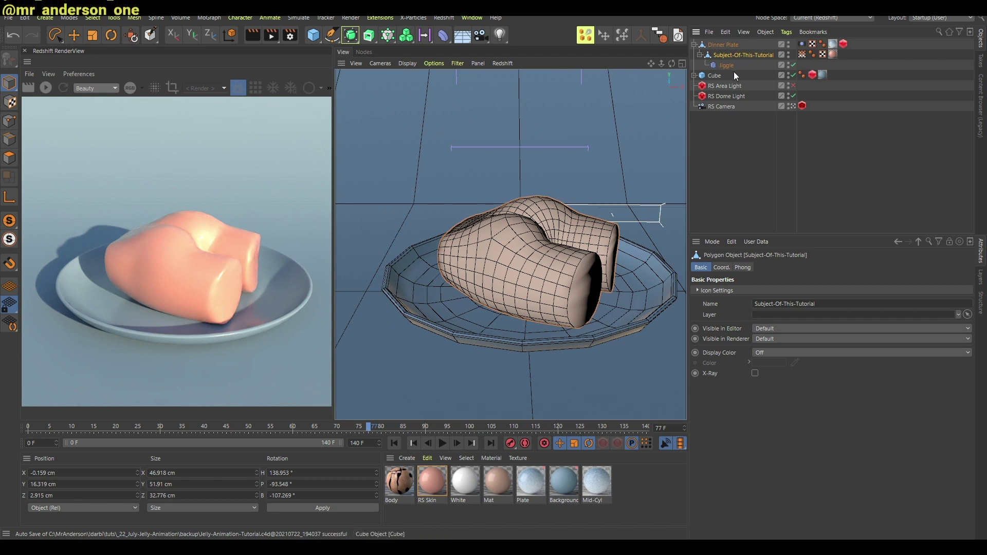
pyautogui.hotkey('shift', 'f')
pyautogui.press('F8')
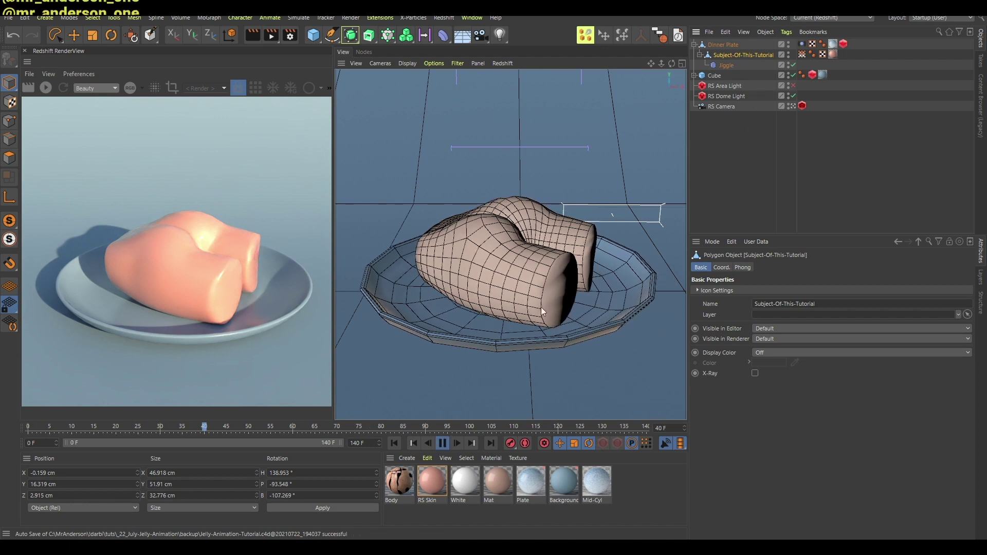
pyautogui.press('F8')
pyautogui.hotkey('shift', 'f')
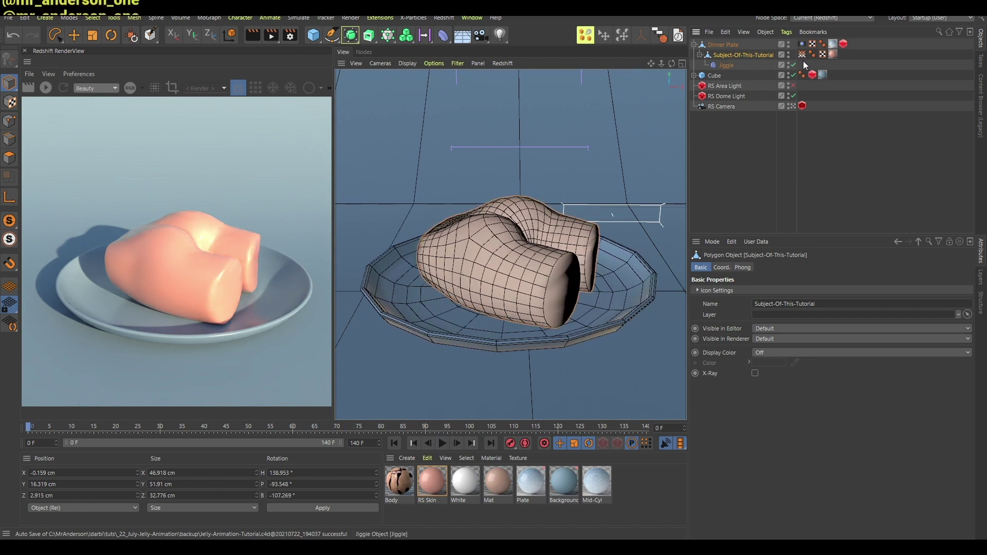
# Restrict the Jiggle deformer with the mesh's vertex map, play the animation, and return to the first frame
pyautogui.click(804, 64)
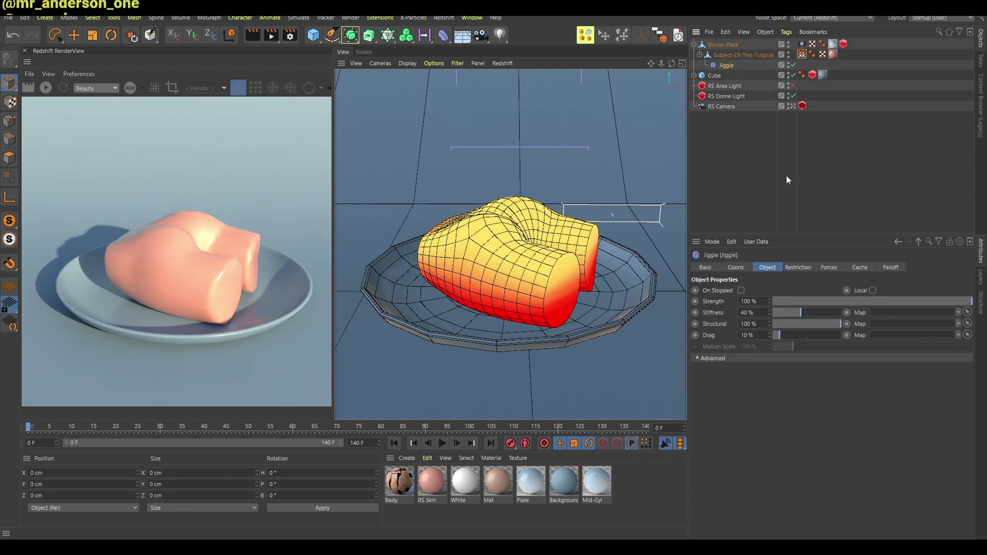
pyautogui.click(804, 268)
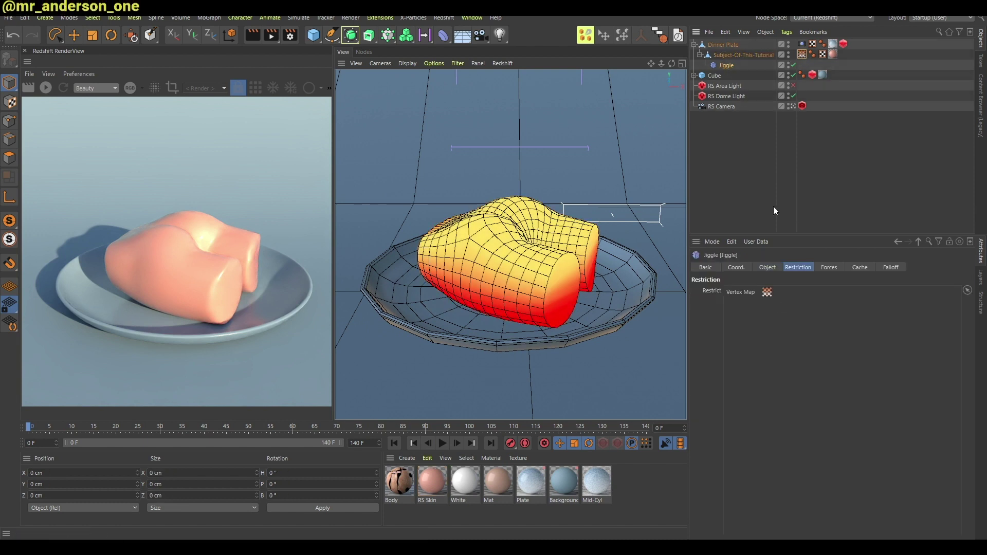
pyautogui.press('F8')
pyautogui.click(763, 178)
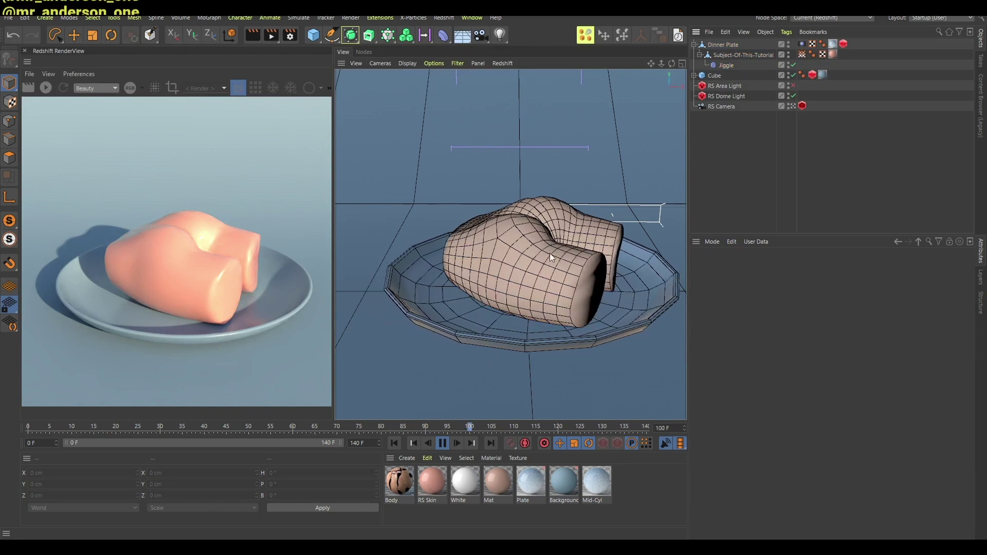
pyautogui.hotkey('shift', 'f')
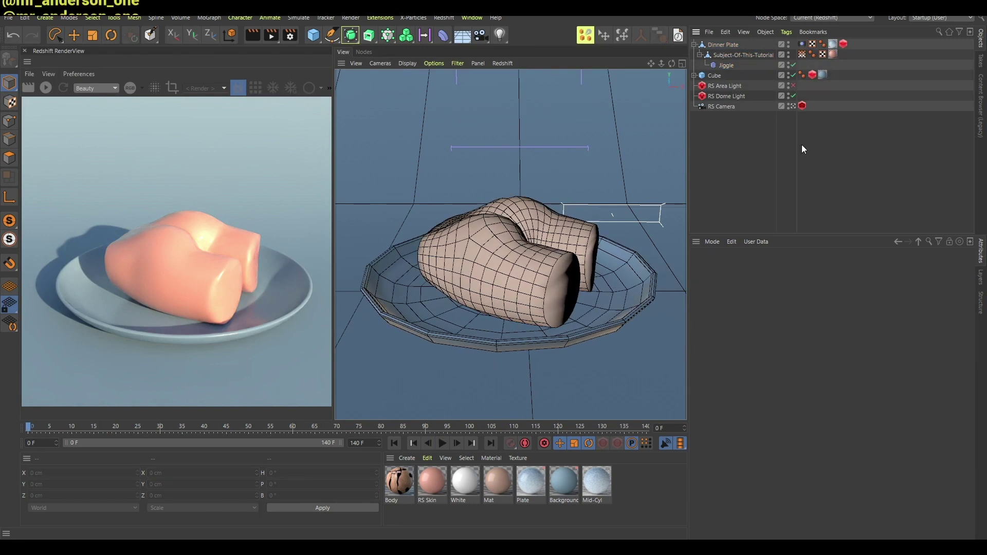
# Duplicate the Jiggle deformer under Subject-Of-This-Tutorial and disable the original
pyautogui.click(732, 66)
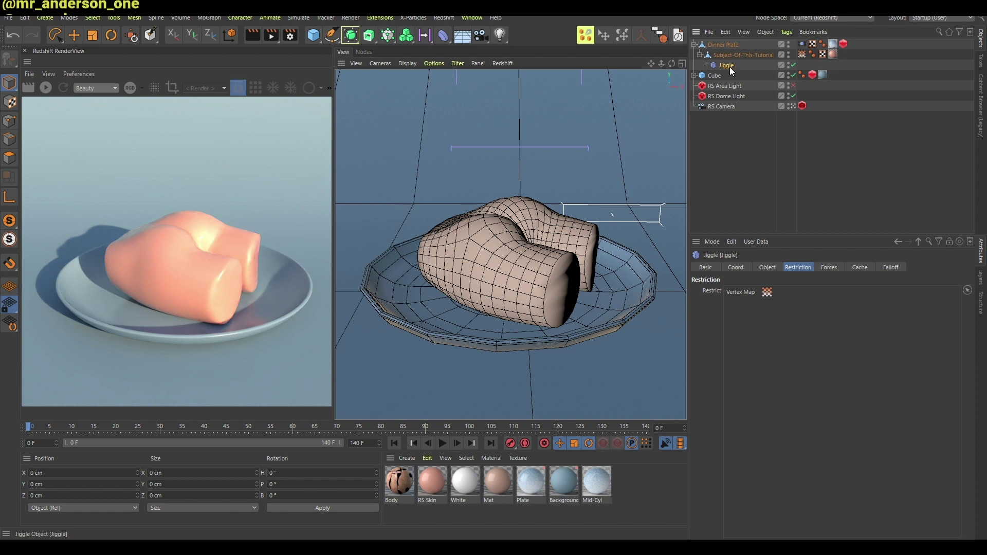
pyautogui.keyDown('ctrl'); pyautogui.moveTo(729, 67); pyautogui.dragTo(738, 76); pyautogui.keyUp('ctrl')
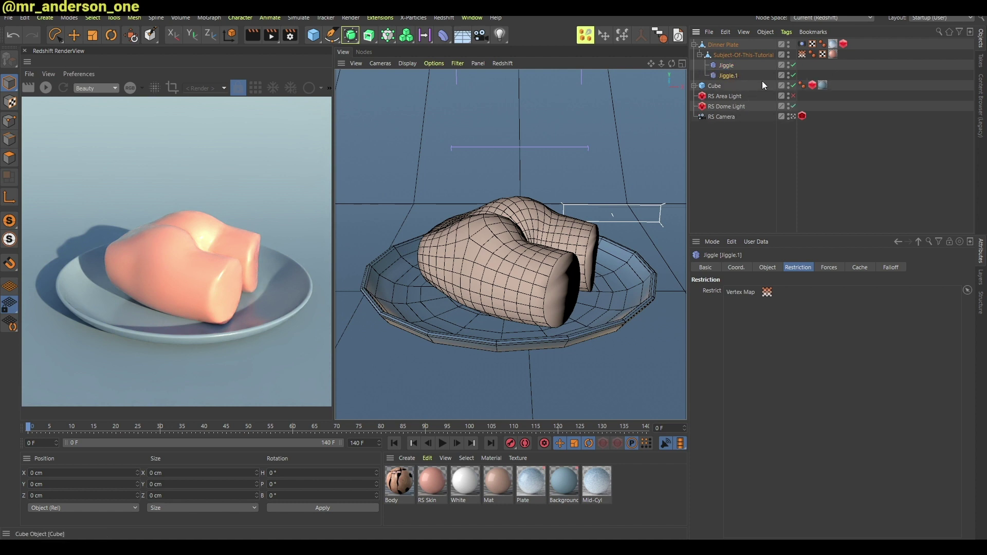
pyautogui.click(794, 66)
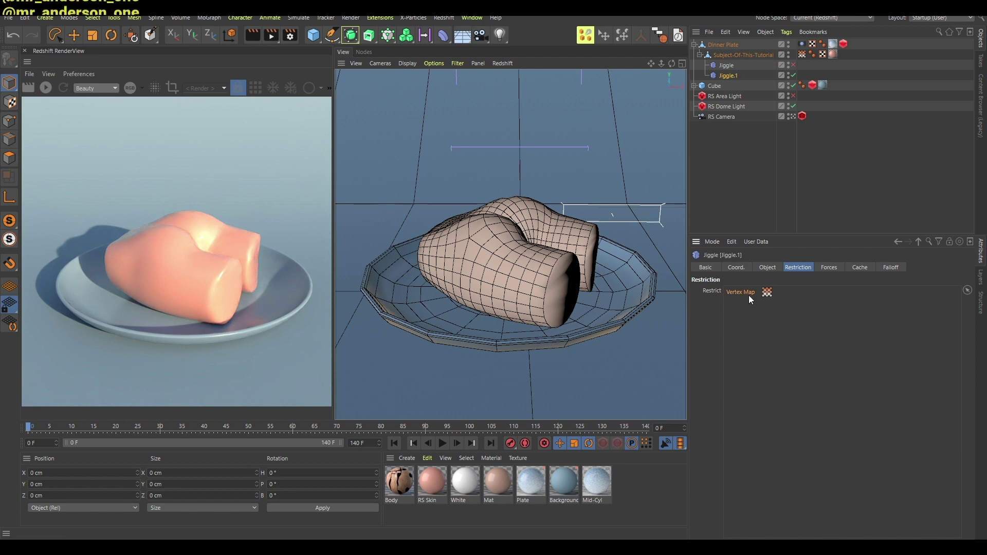
# Duplicate the vertex map tag on Subject-Of-This-Tutorial and invert the copy
pyautogui.click(802, 53)
pyautogui.keyDown('ctrl'); pyautogui.moveTo(832, 54); pyautogui.dragTo(843, 54); pyautogui.keyUp('ctrl')
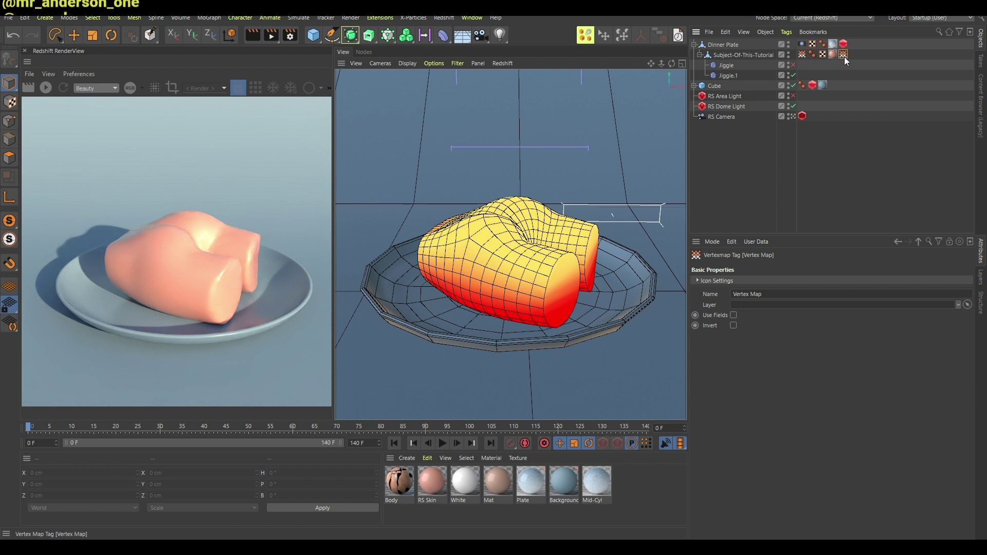
pyautogui.click(733, 326)
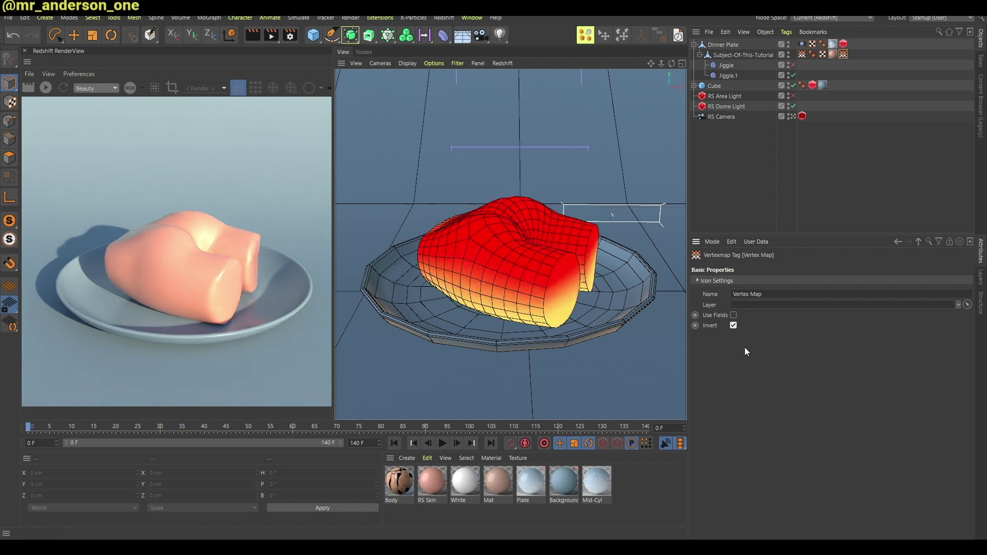
# Assign the inverted vertex map to Jiggle.1's Stiffness map, then play the animation and return to the start
pyautogui.click(745, 75)
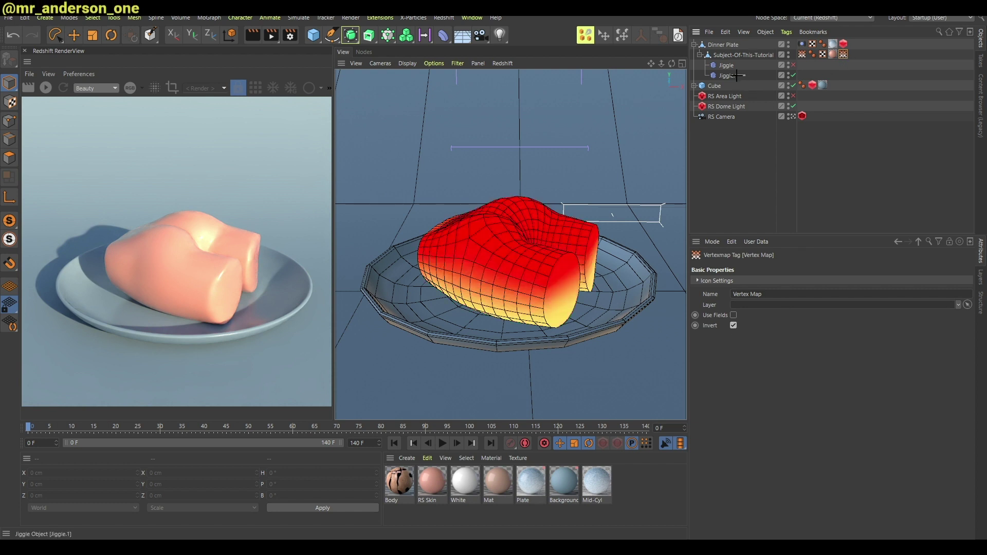
pyautogui.click(768, 267)
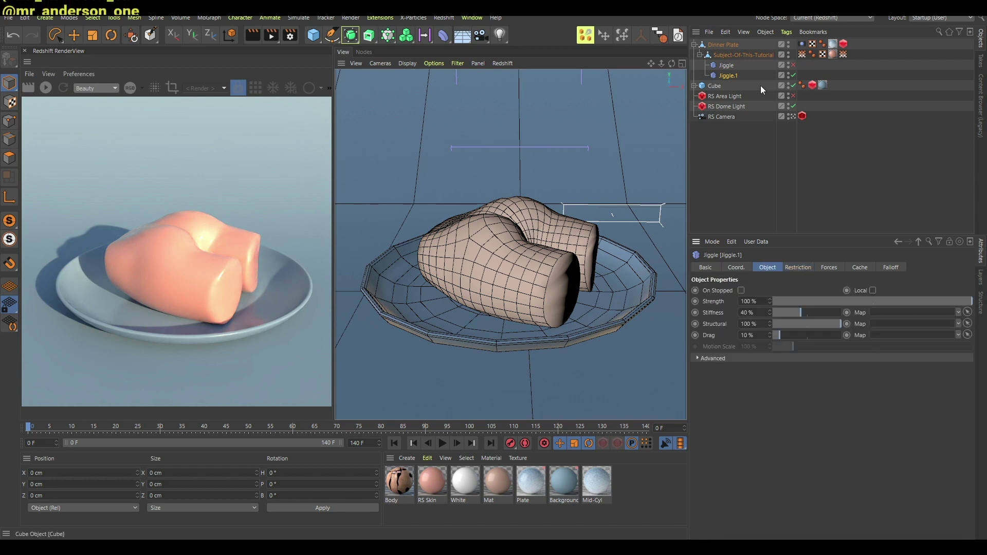
pyautogui.moveTo(845, 55); pyautogui.dragTo(889, 314)
pyautogui.press('F8')
pyautogui.click(822, 163)
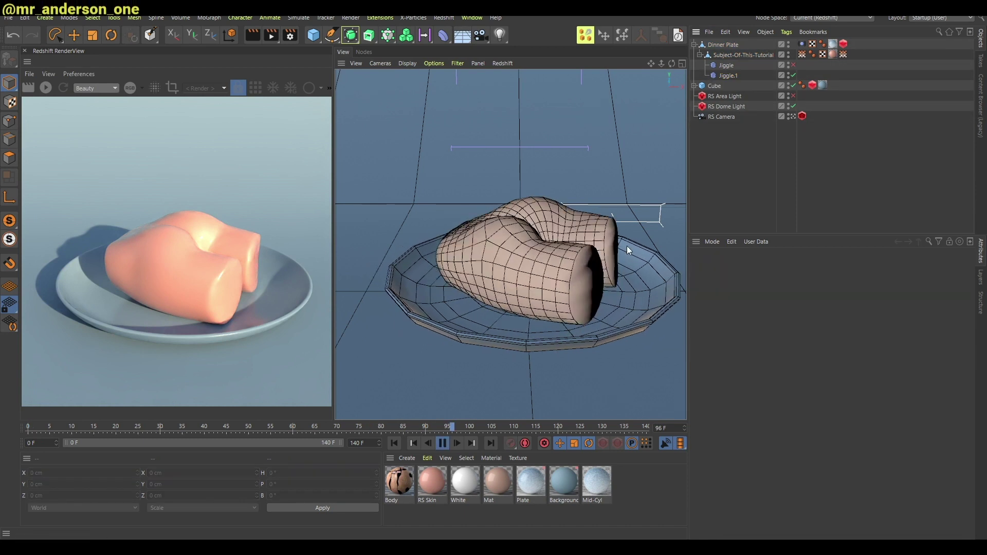
pyautogui.press('F8')
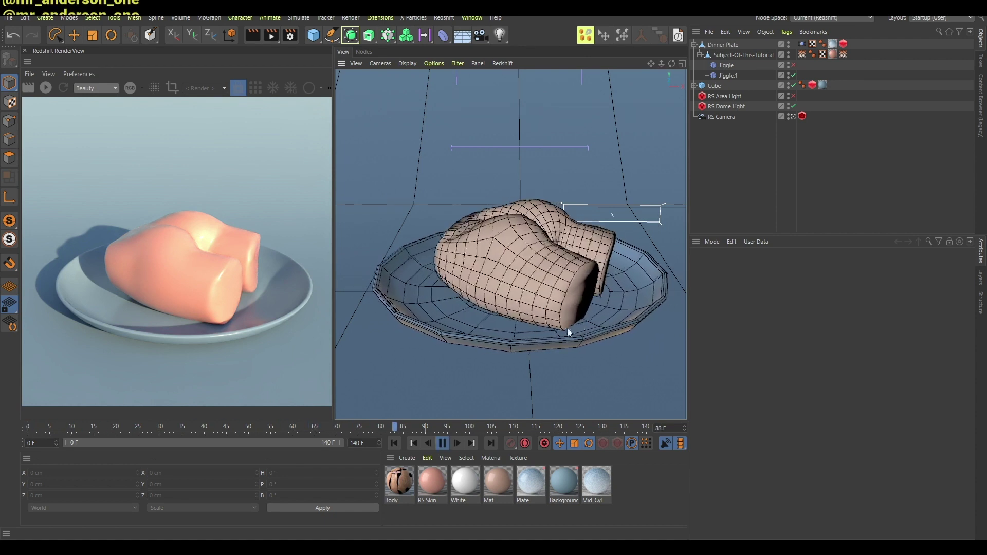
pyautogui.hotkey('shift', 'f')
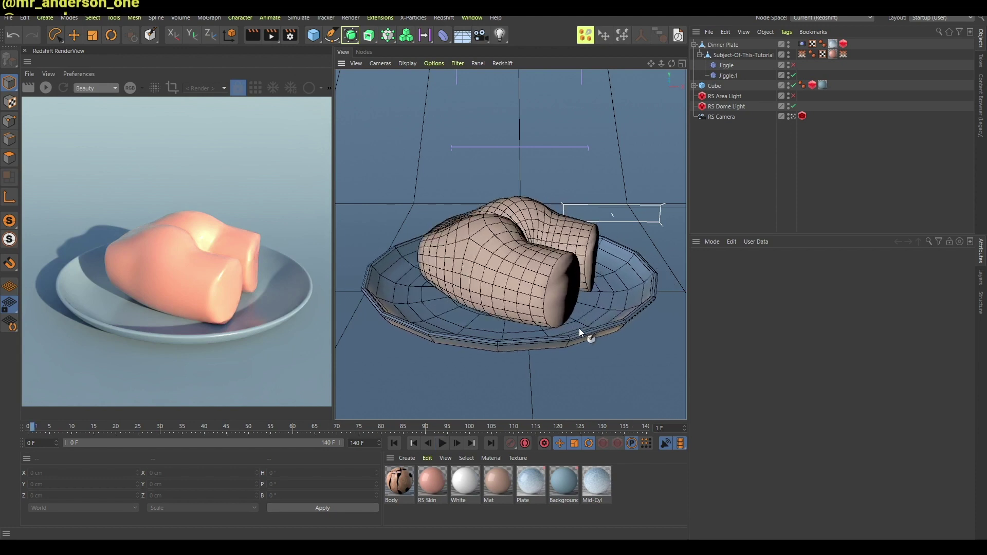
# Check Jiggle.1's object and restriction settings, play the plate animation, and return to the first frame
pyautogui.click(743, 76)
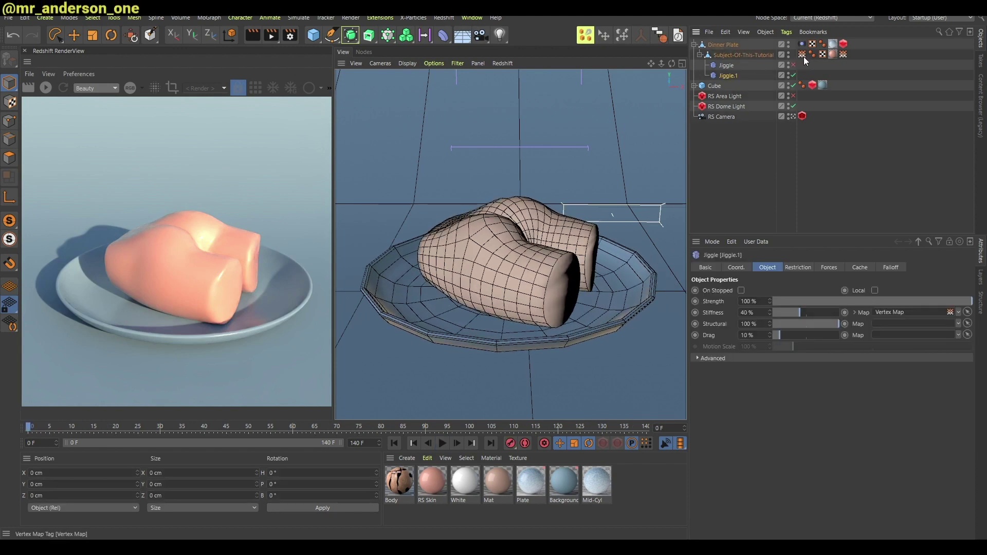
pyautogui.click(798, 268)
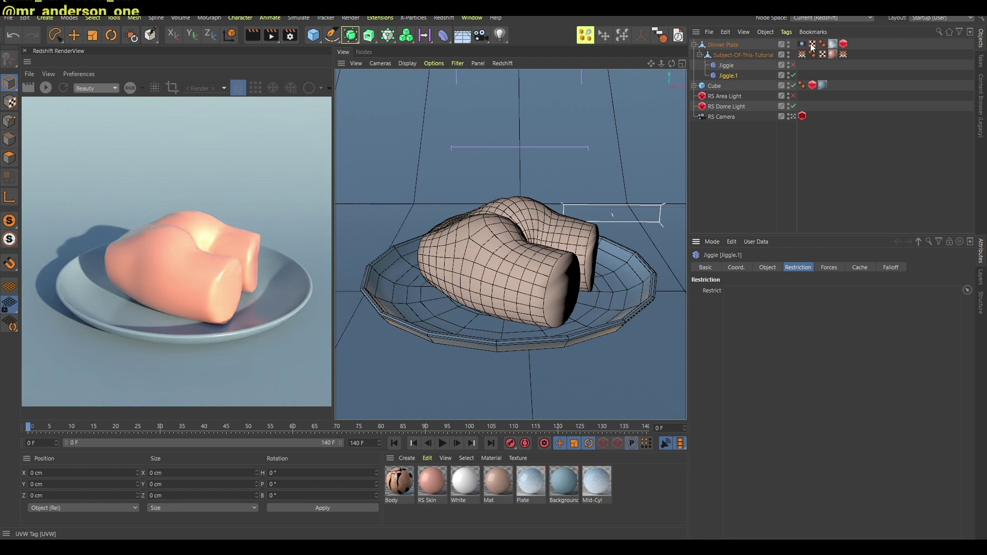
pyautogui.click(764, 182)
pyautogui.press('F8')
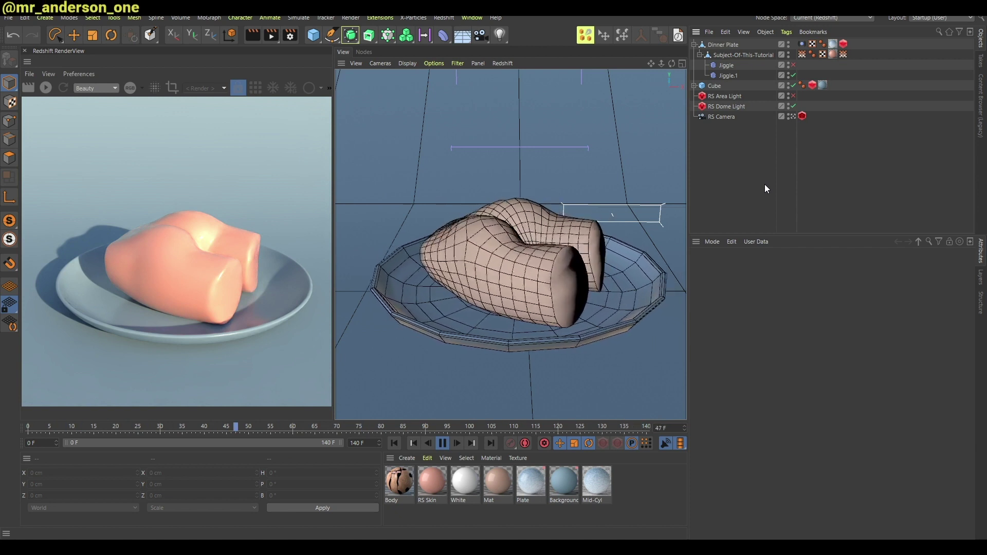
pyautogui.press('F8')
pyautogui.hotkey('shift', 'f')
# Switch to the Jelly-Animation.c4d project and open the Dope Sheet timeline below the 3D view
pyautogui.press('v')
pyautogui.moveTo(697, 182)
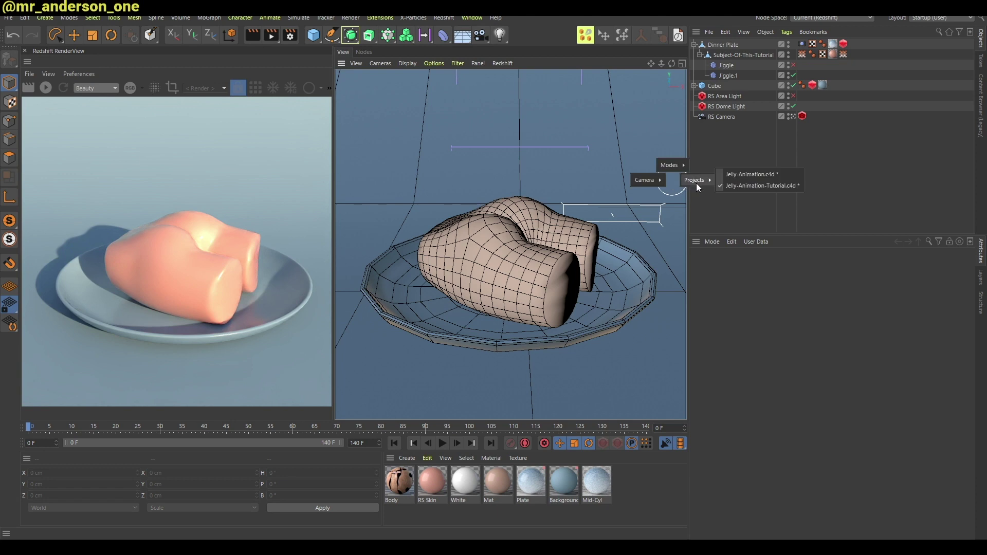
pyautogui.click(749, 174)
pyautogui.hotkey('shift', 'F3')
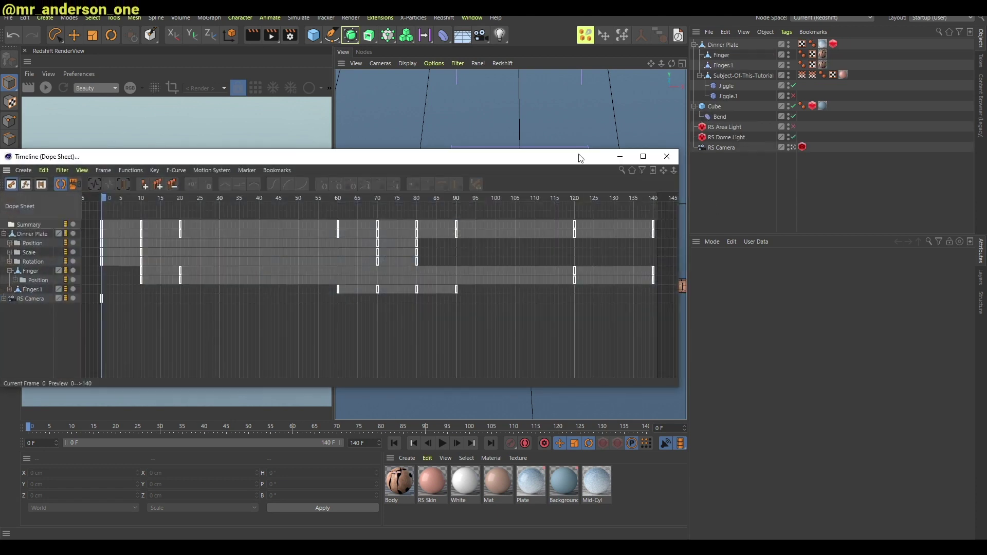
pyautogui.moveTo(578, 156); pyautogui.dragTo(600, 366)
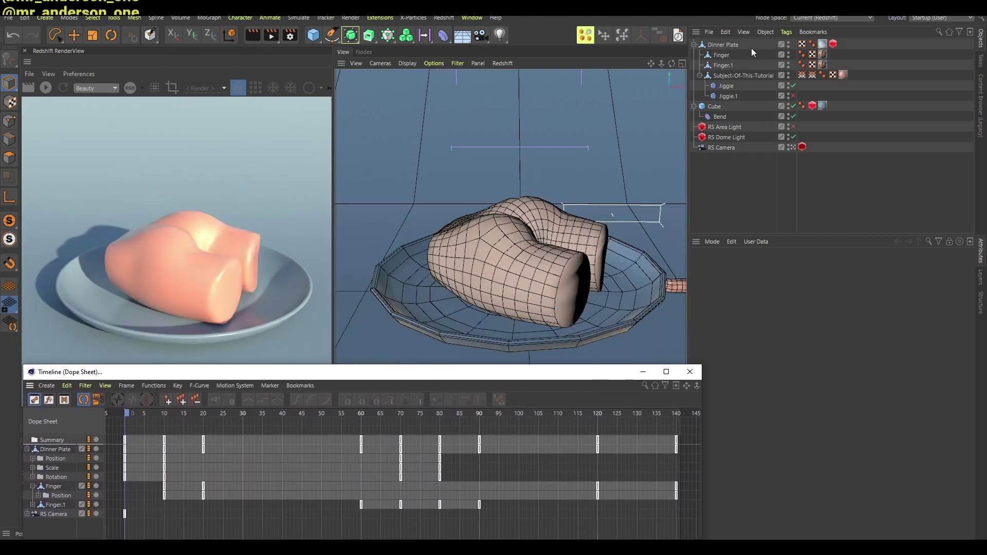
# Examine the Dinner Plate's keyframes and play the animation from an orbited view of the scene
pyautogui.click(723, 45)
pyautogui.press('v')
pyautogui.moveTo(599, 236)
pyautogui.click(530, 185)
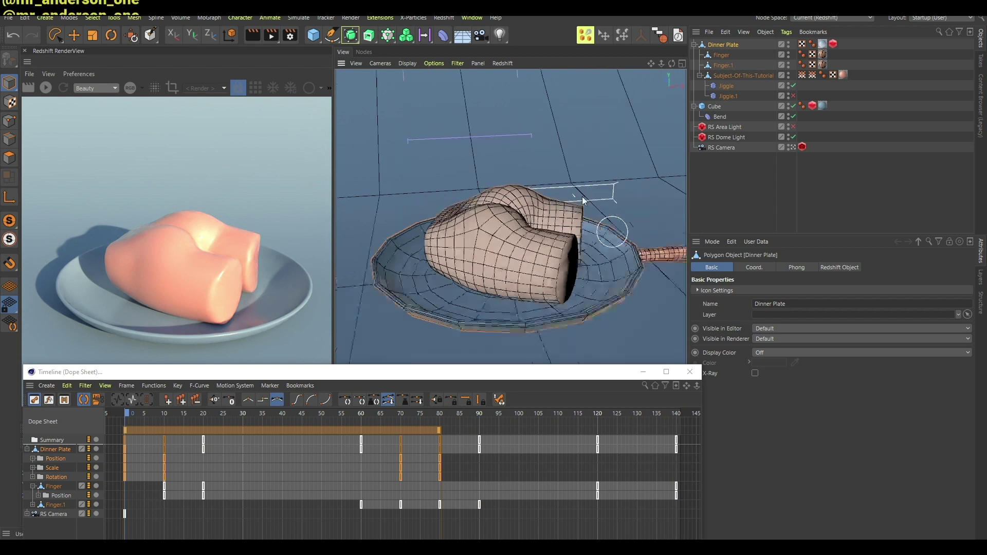
pyautogui.keyDown('alt'); pyautogui.moveTo(568, 192); pyautogui.dragTo(614, 225); pyautogui.keyUp('alt')
pyautogui.scroll(-3, 614, 225)
pyautogui.press('F8')
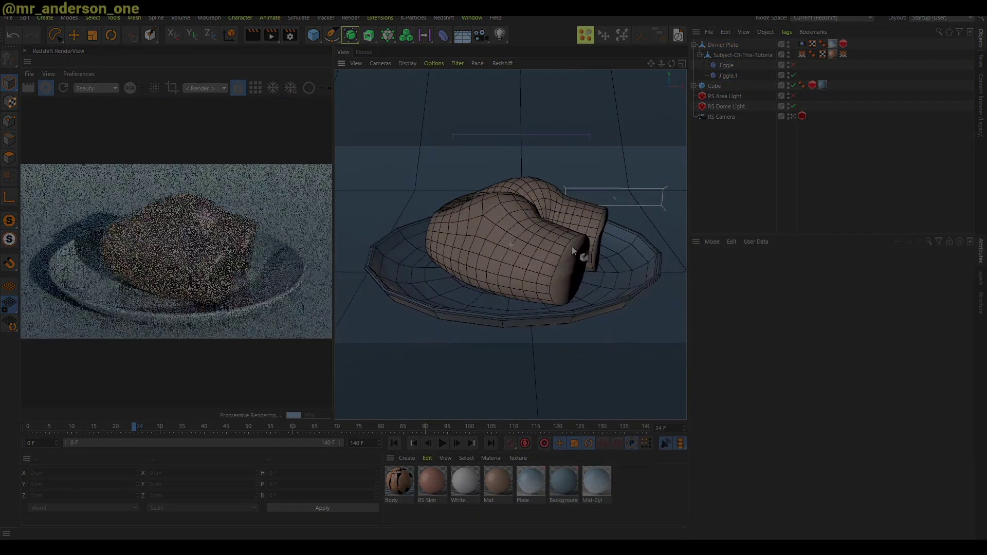
# Enable and raise the RS Area Light above the plate, and place a duplicate of it over the opposite side
pyautogui.click(740, 96)
pyautogui.press('e')
pyautogui.moveTo(626, 164); pyautogui.dragTo(626, 132)
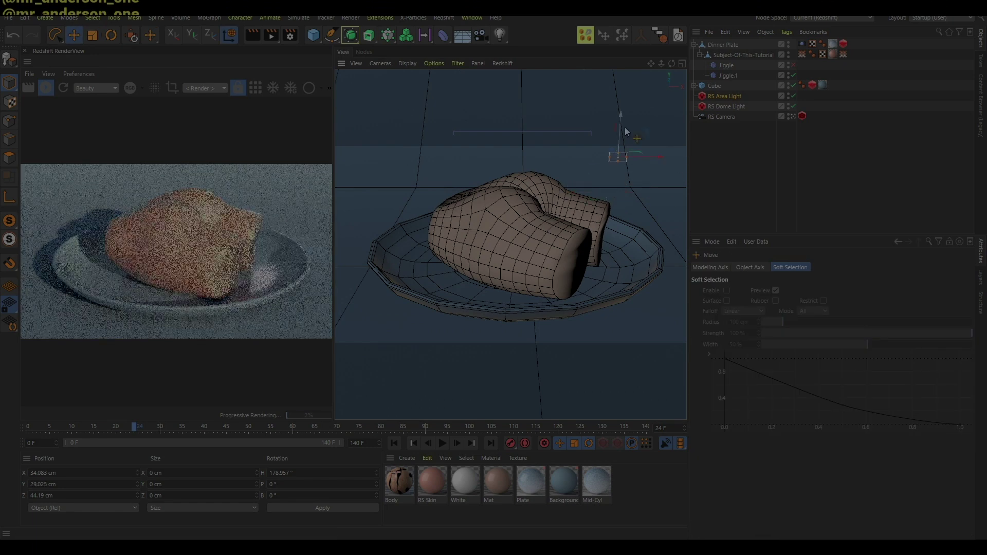
pyautogui.keyDown('ctrl'); pyautogui.moveTo(625, 178); pyautogui.dragTo(503, 179); pyautogui.keyUp('ctrl')
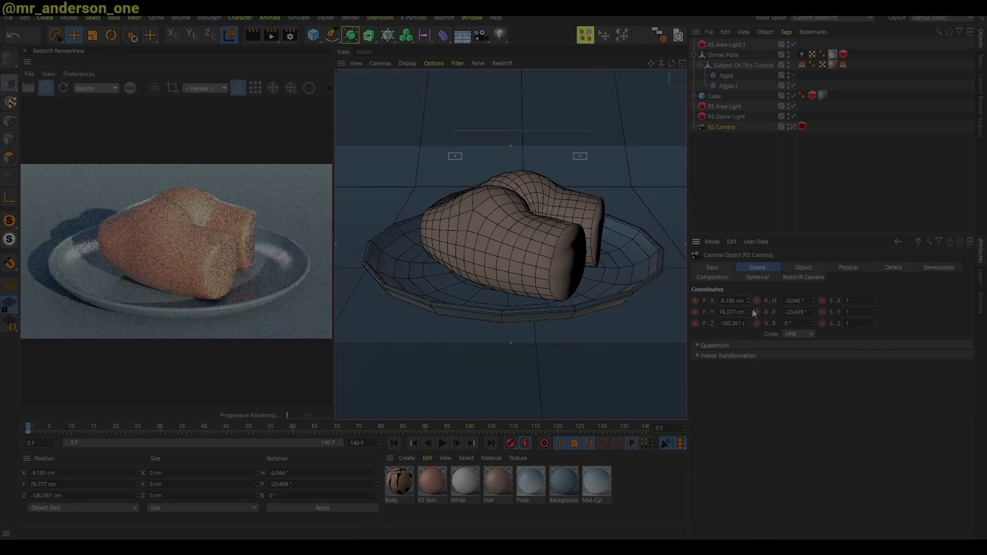